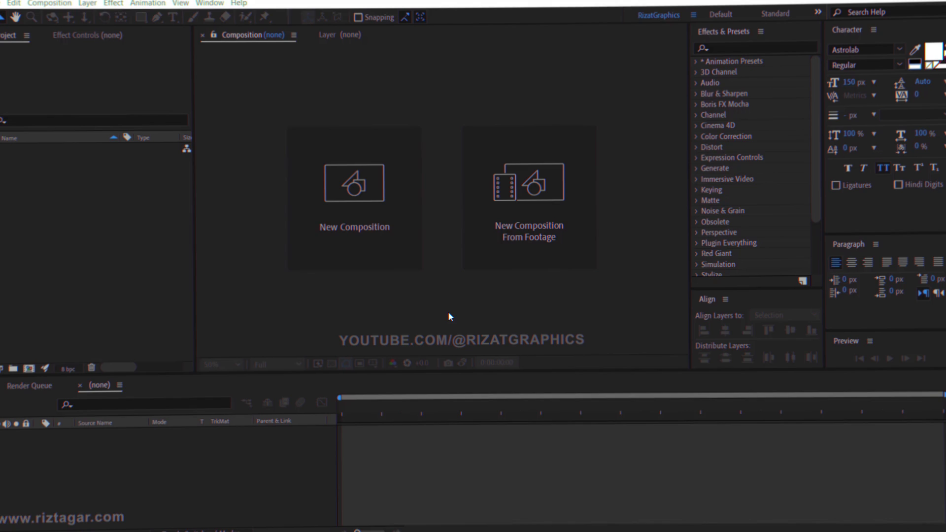
Step: Create a 1920×1080, 30 fps, 0:00:10:00 composition named 'Digital Logo Animation'
click(354, 252)
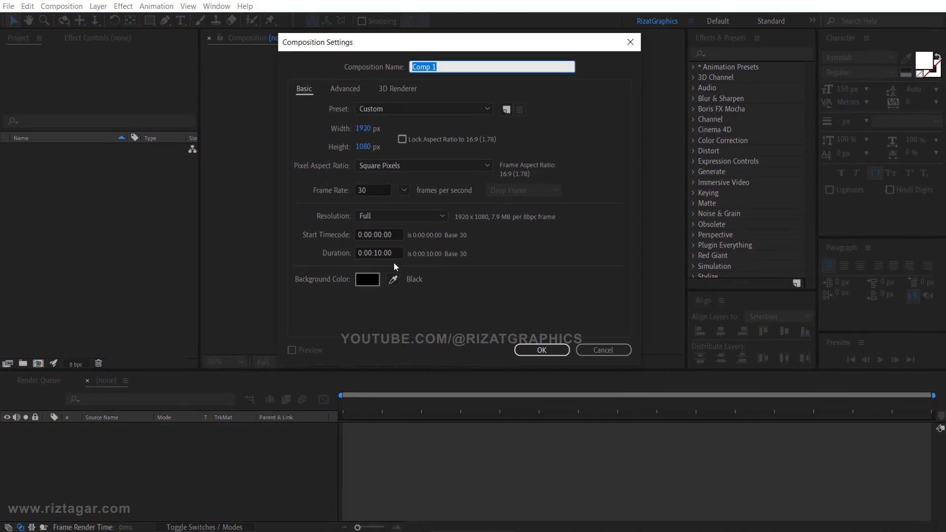
key(BackSpace)
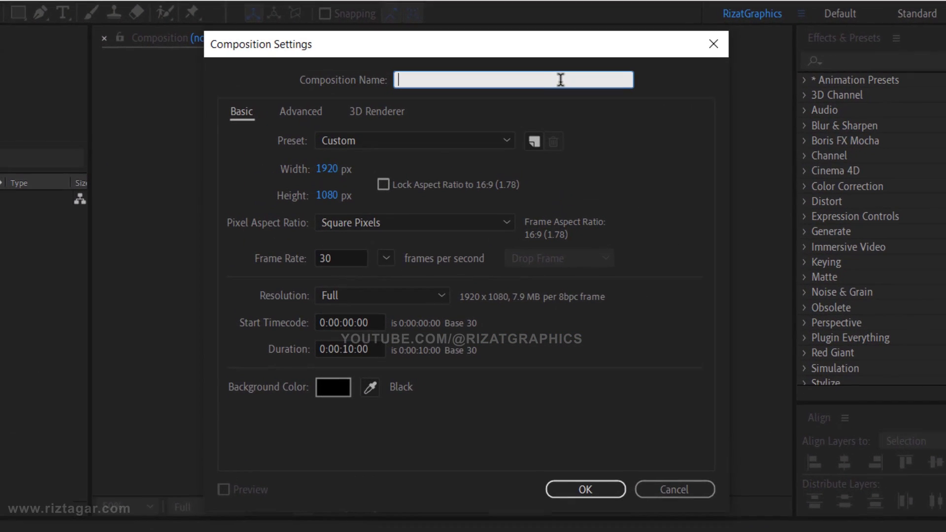
text(Digital Logo Animation)
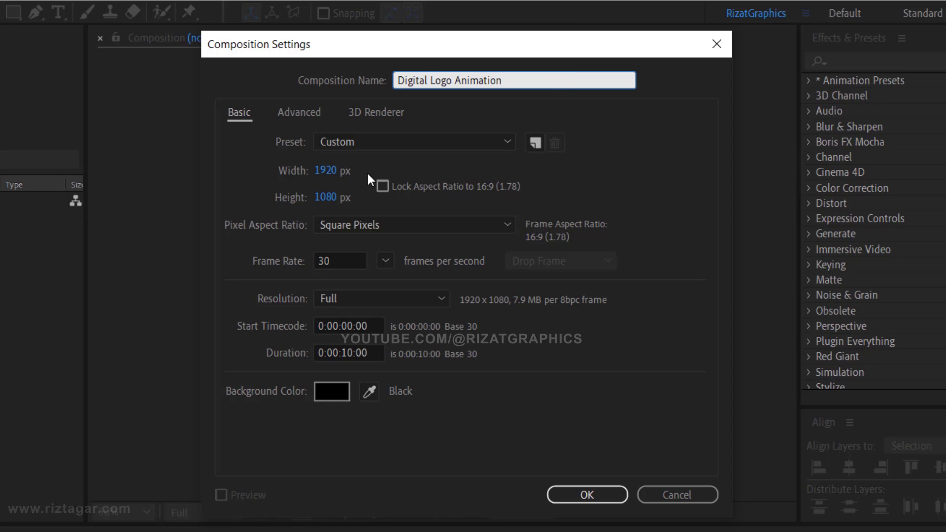
click(350, 170)
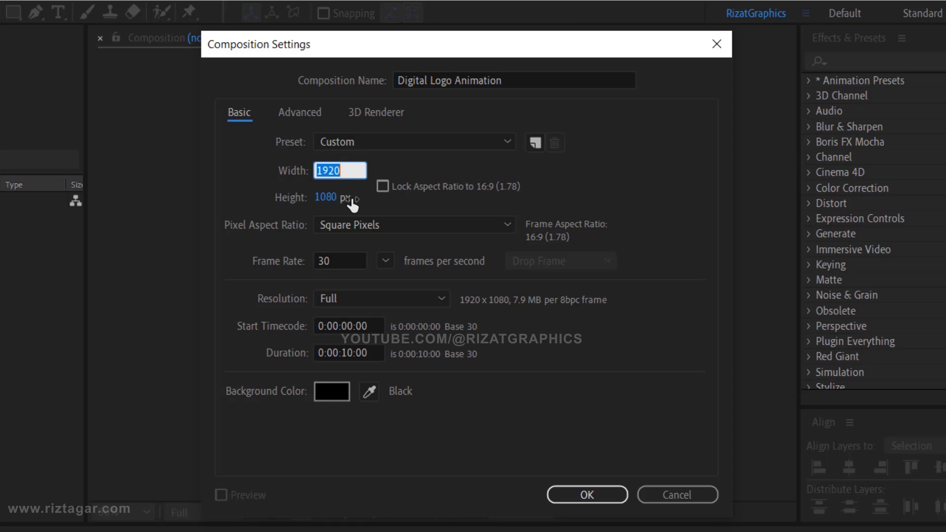
click(350, 197)
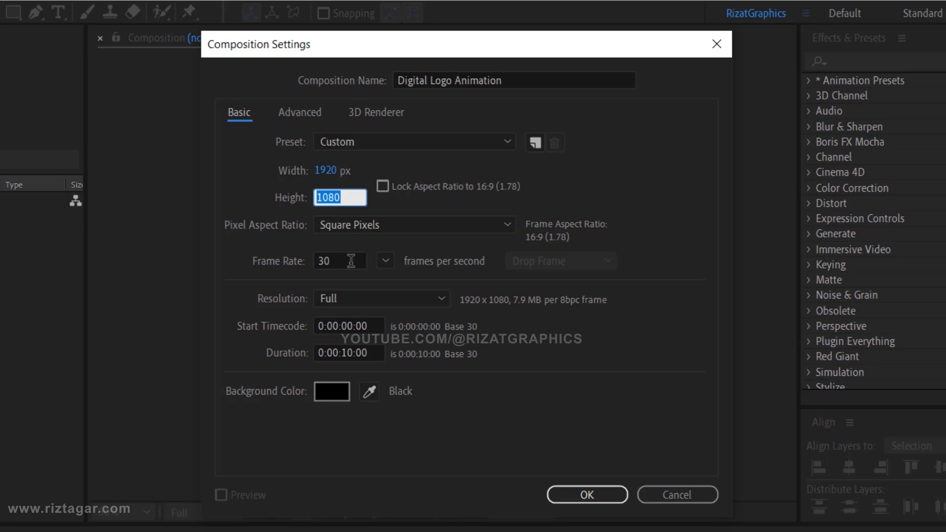
click(353, 254)
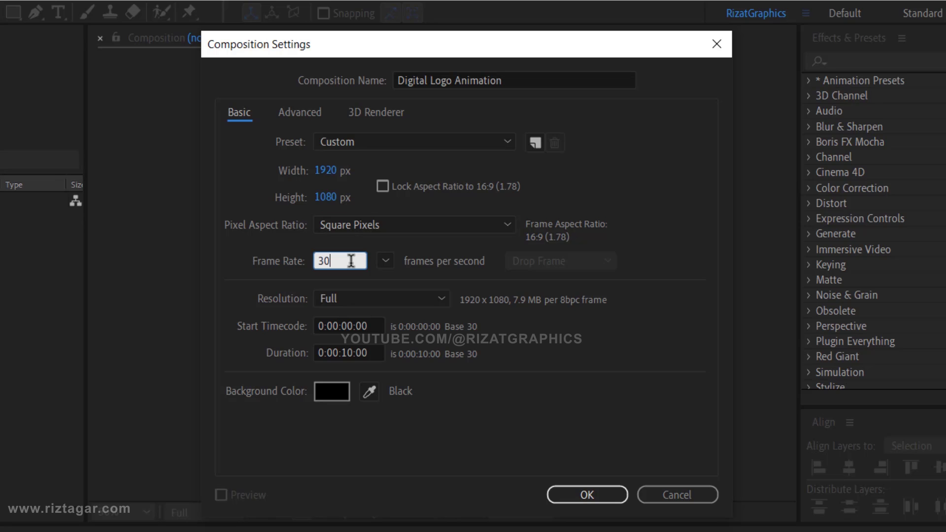
click(380, 353)
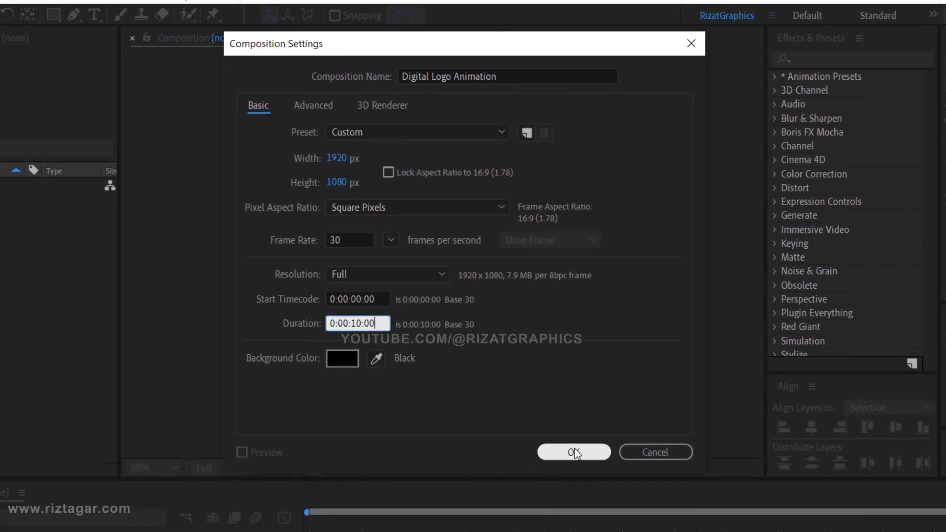
click(582, 478)
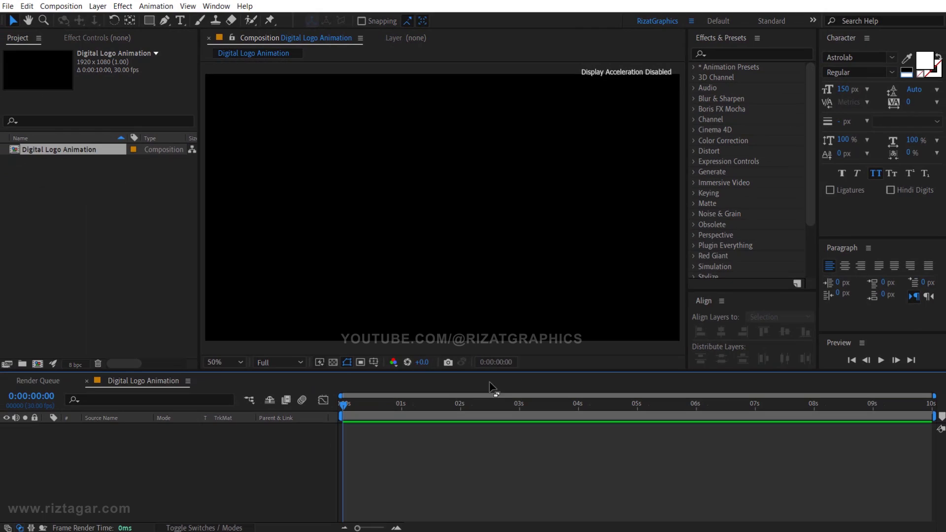
Step: Turn on title/action safe guides and add a 'Digital' text layer centred vertically and horizontally
click(375, 362)
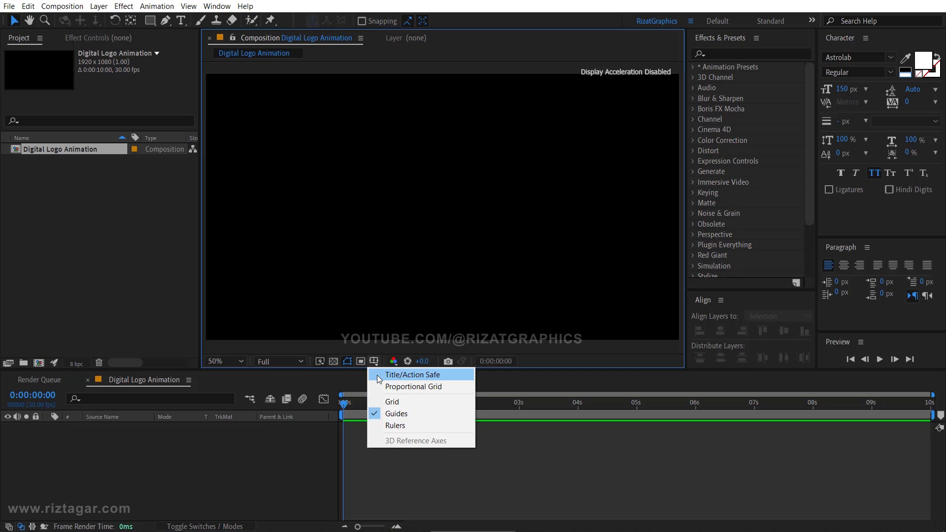
click(376, 376)
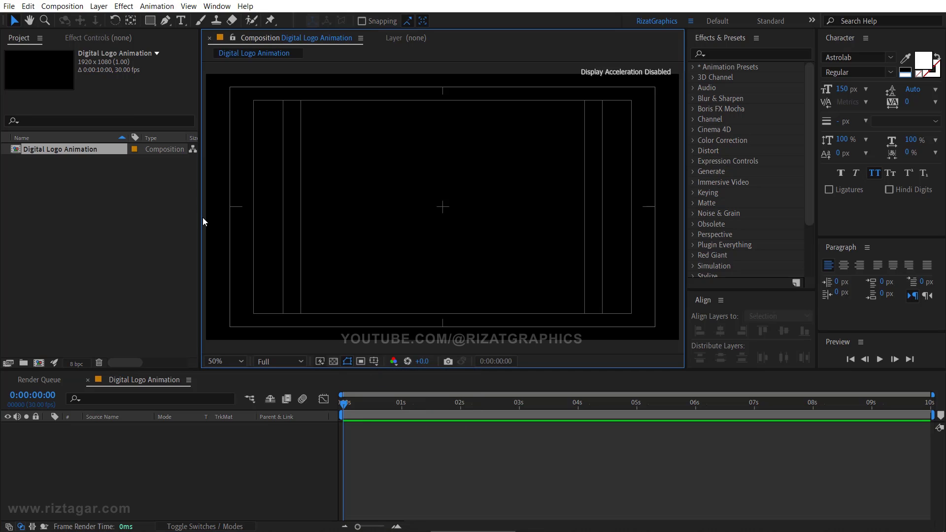
click(182, 24)
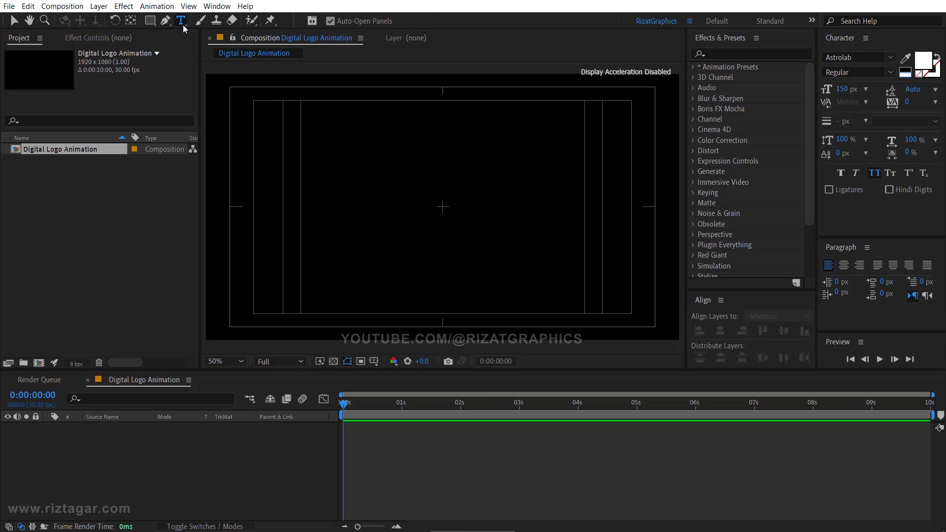
click(314, 218)
text(Digital)
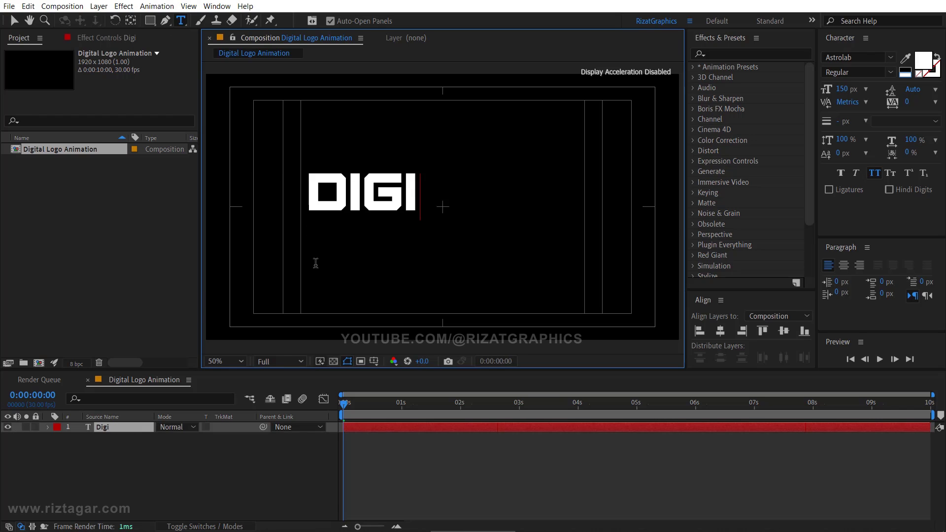
key(ctrl+a)
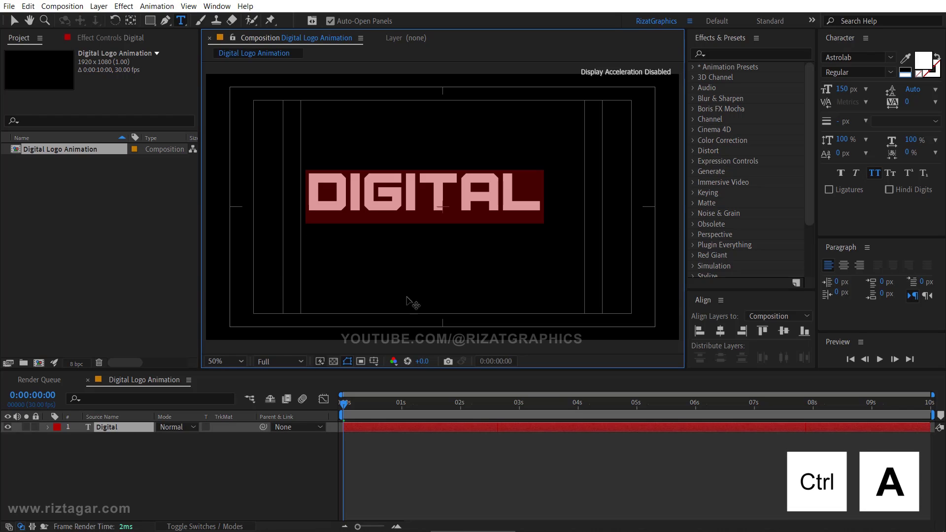
click(783, 331)
click(720, 331)
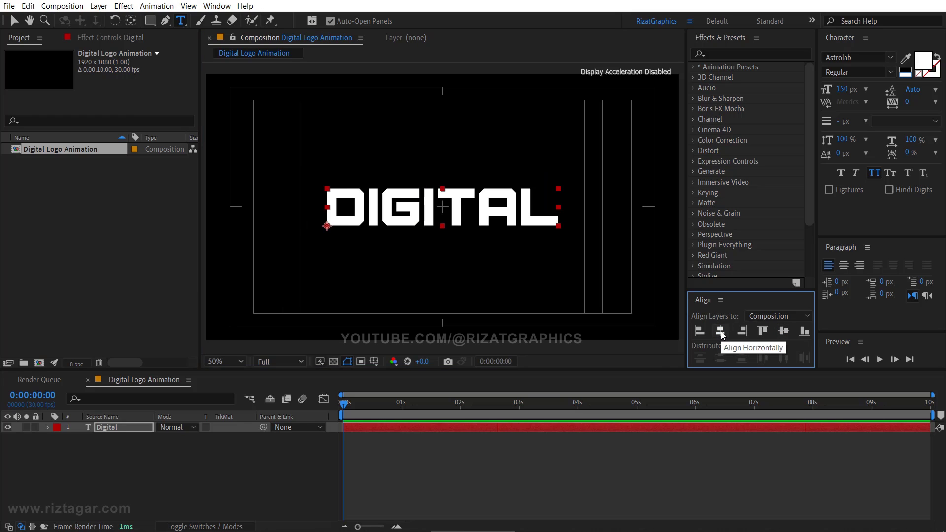
Step: Pre-compose the Digital text layer into 'Logo & Text', moving all attributes
right_click(146, 427)
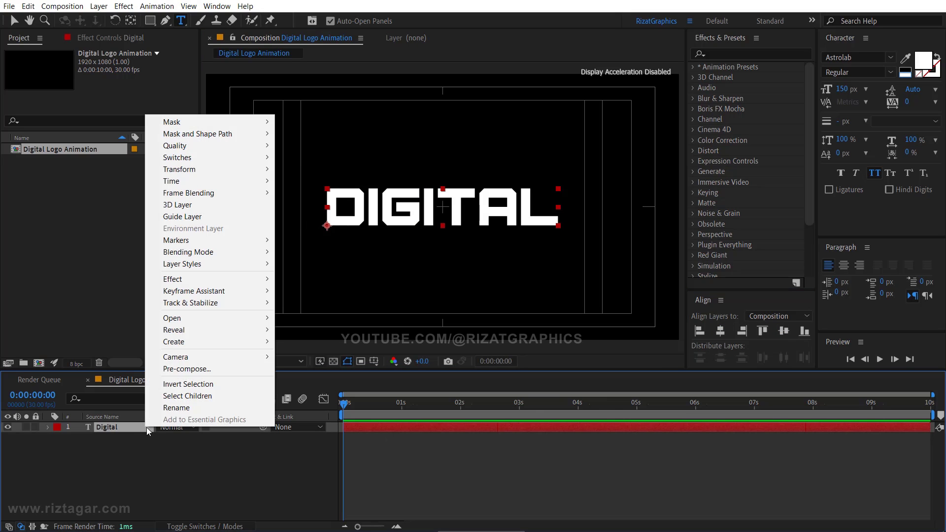
click(233, 370)
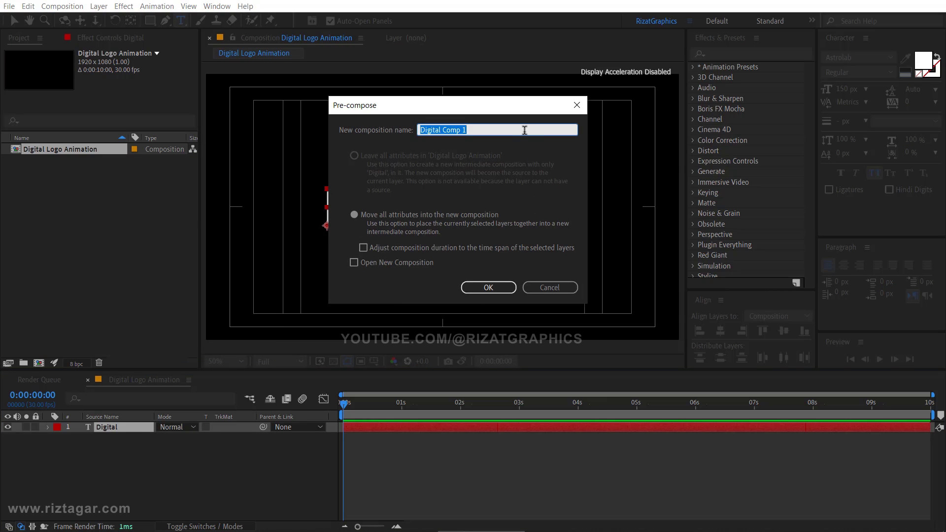
text(Logo & Text)
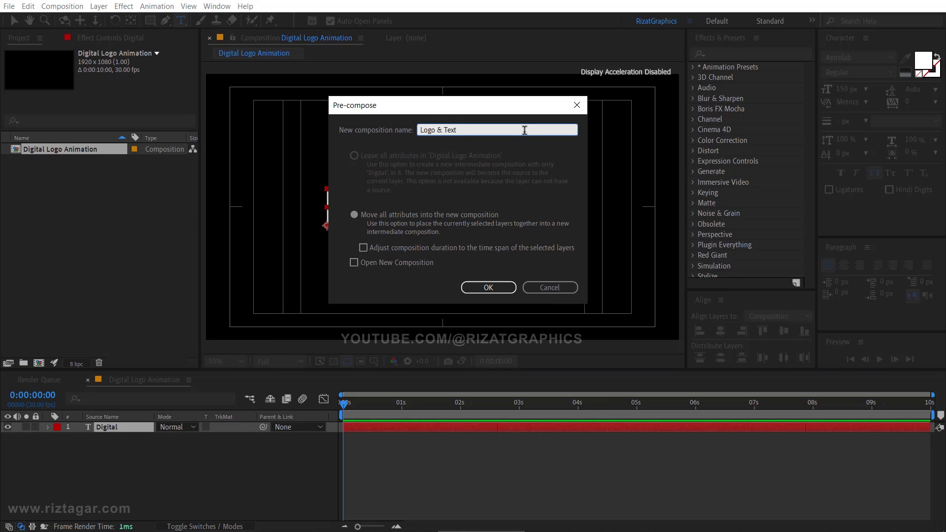
click(430, 216)
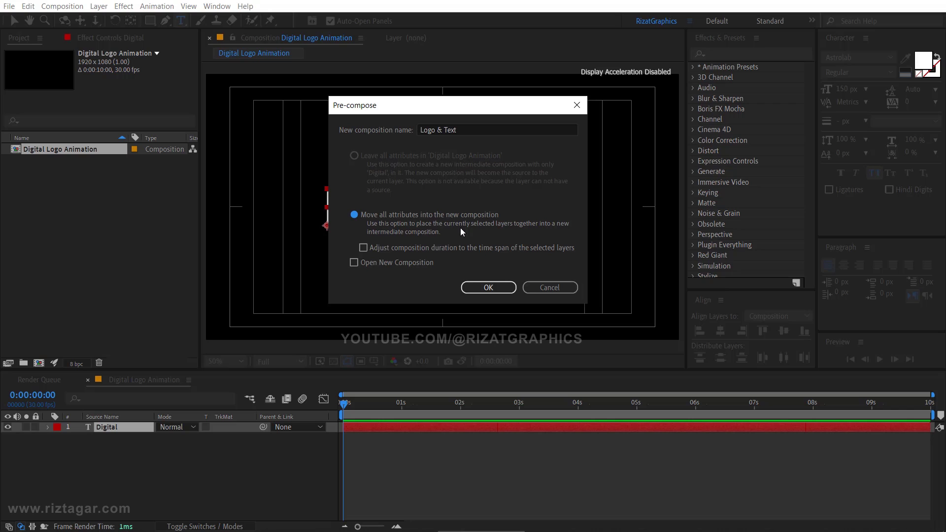
click(483, 288)
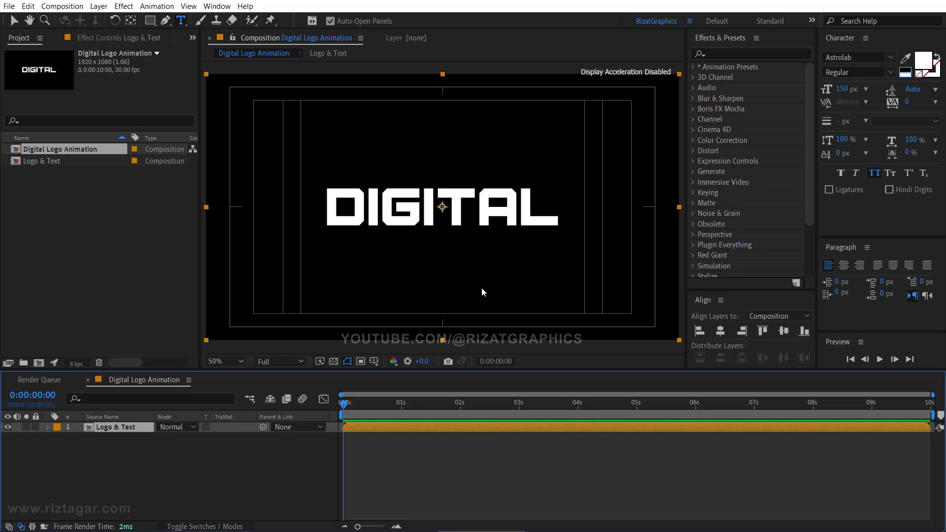
click(170, 451)
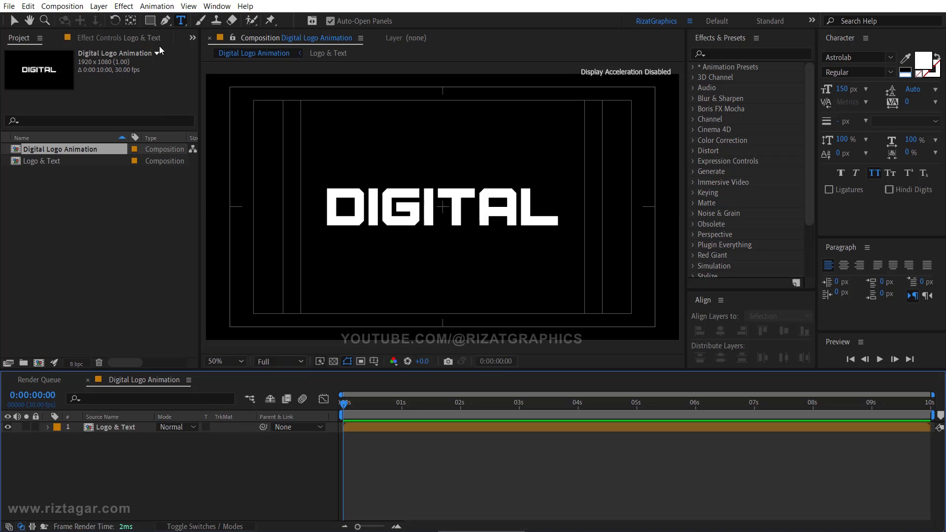
Step: Draw a large white circle with the Ellipse tool and centre it in the composition
click(154, 26)
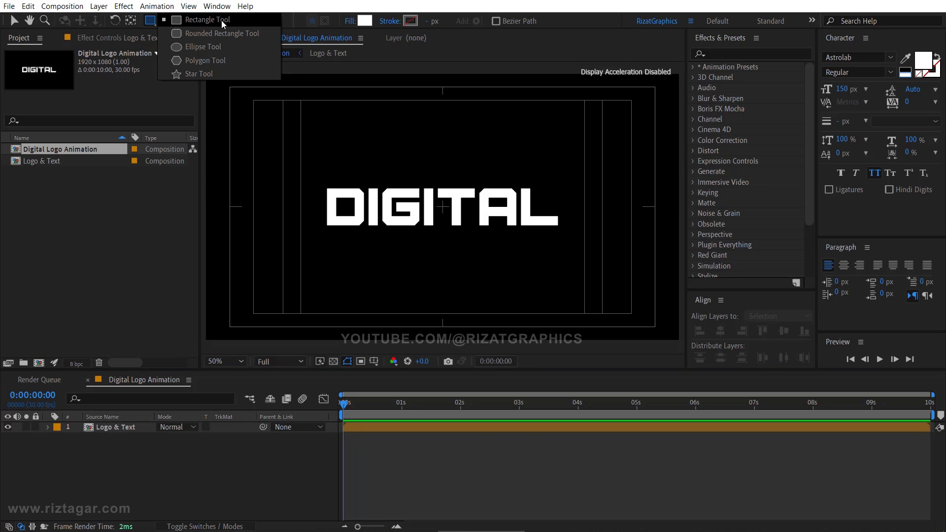
click(231, 49)
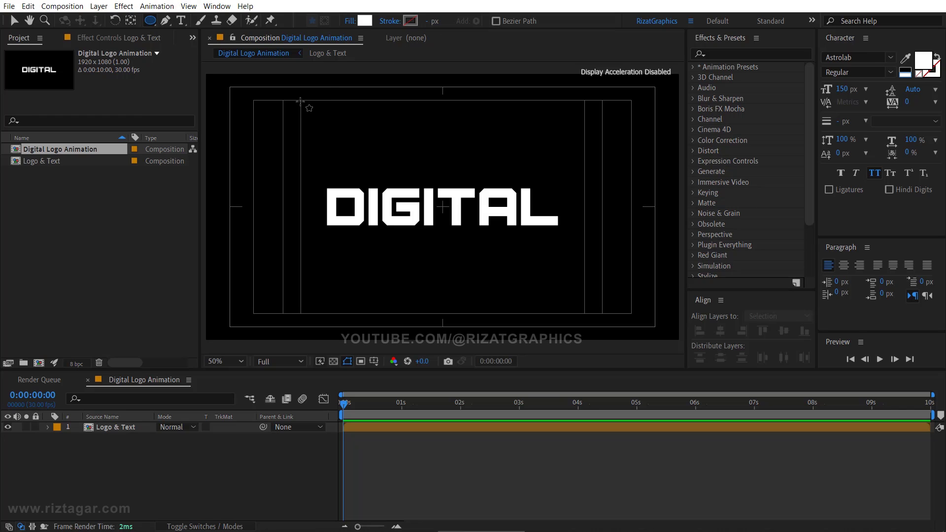
key(shift+alt)
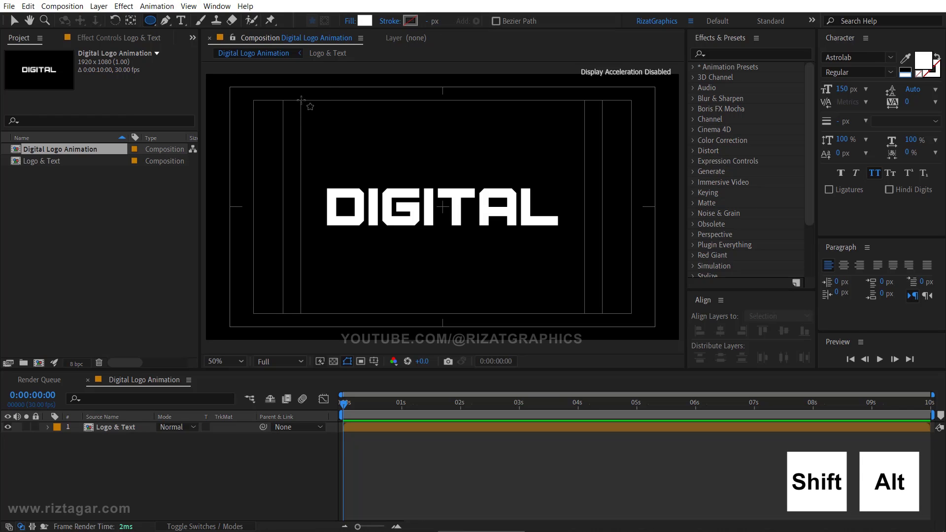
mouse_move(300, 100)
mouse_down()
mouse_move(440, 209)
mouse_move(584, 289)
mouse_up()
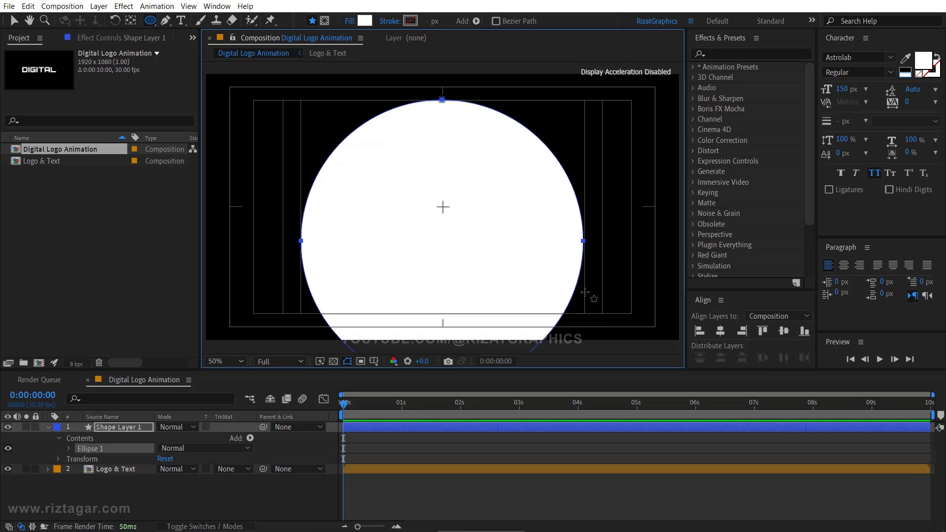
click(785, 334)
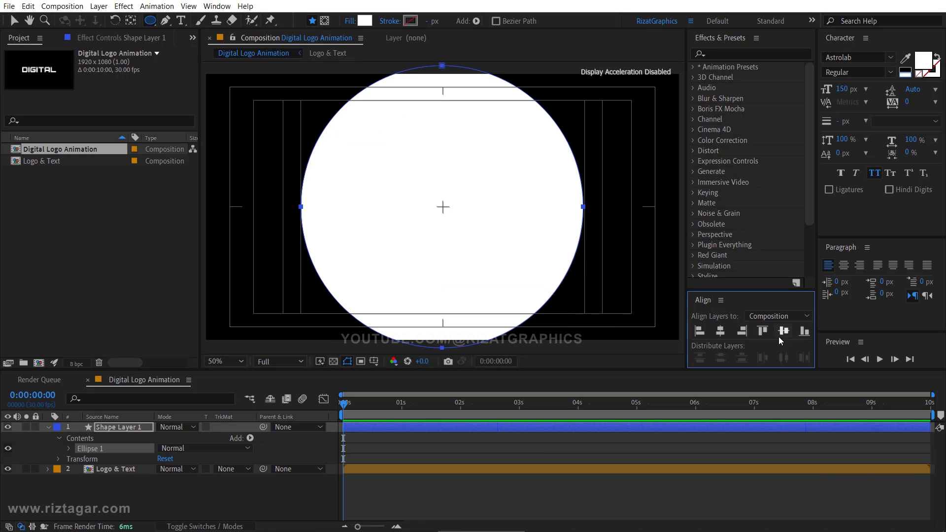
click(720, 331)
Step: Rename the new shape layer to 'Mask'
click(144, 427)
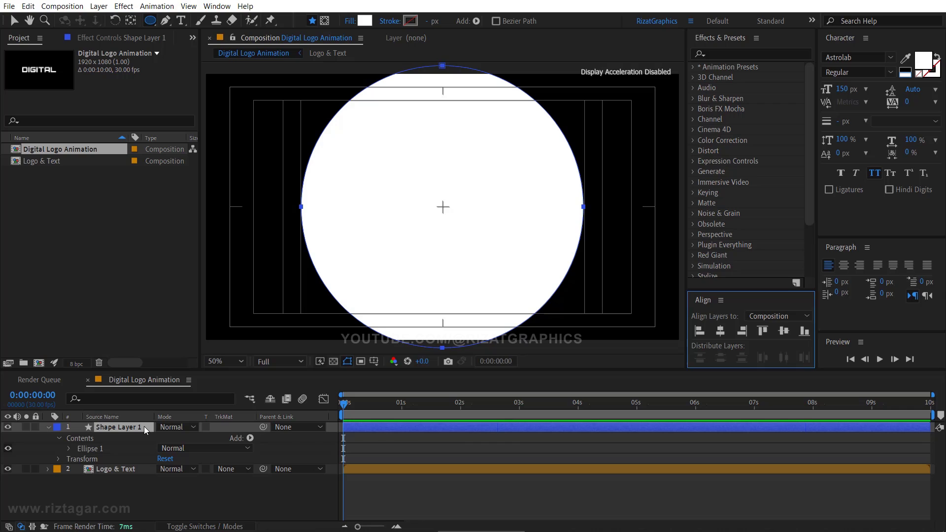
key(Return)
text(Mask)
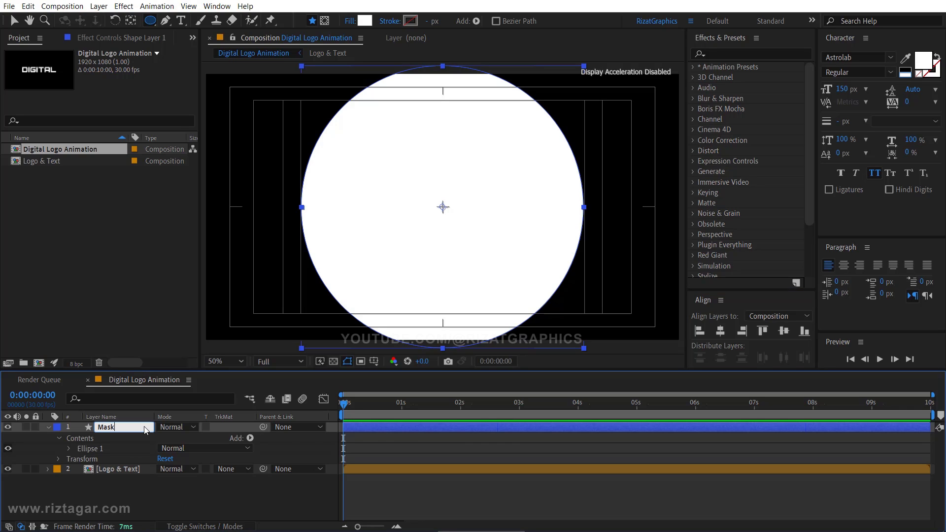
key(Return)
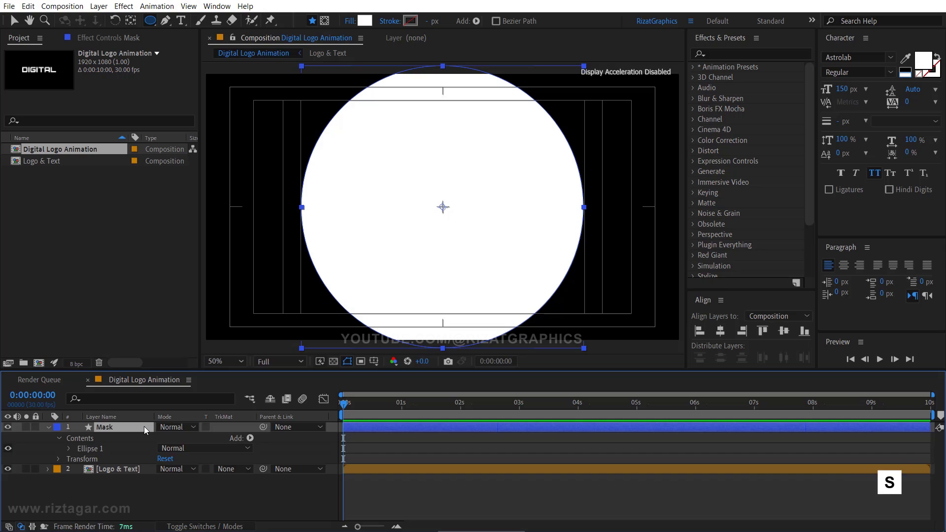
Step: Keyframe the Mask's Scale from 0% at the start to 100% at about 7 seconds
key(s)
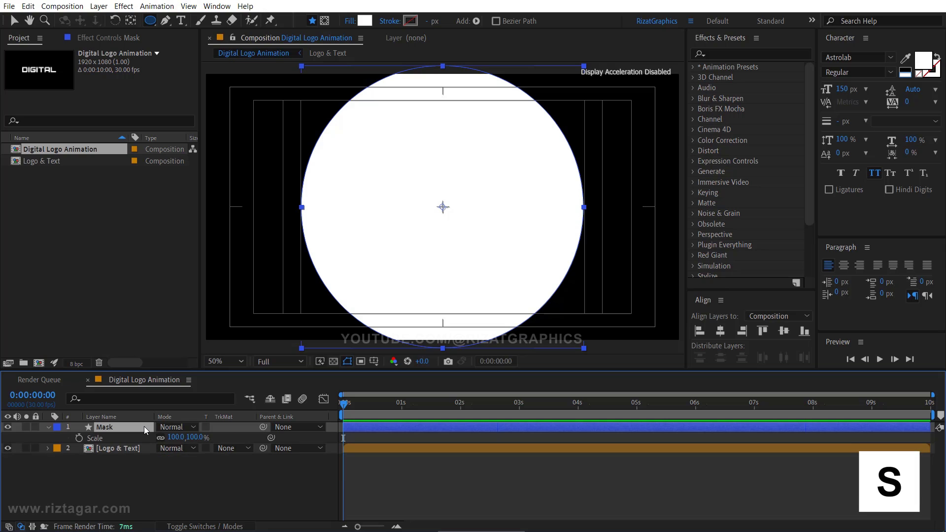
click(79, 439)
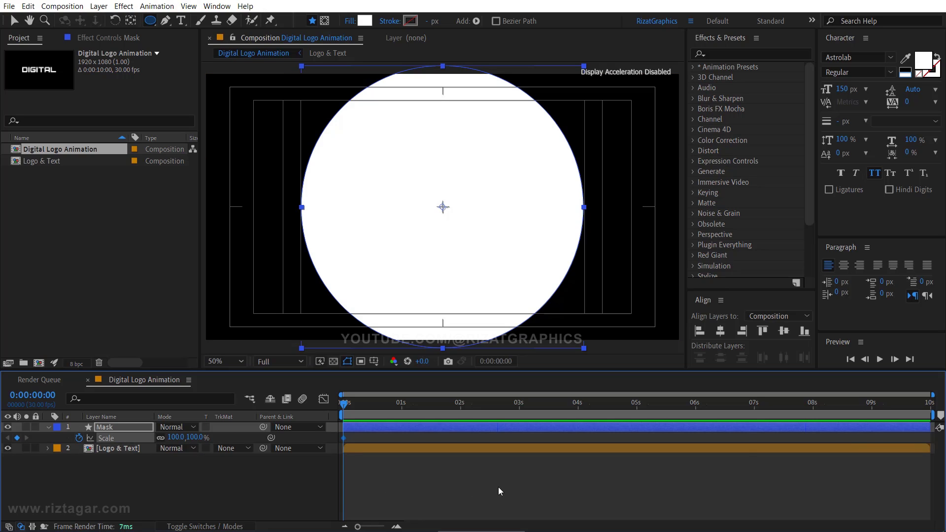
click(754, 404)
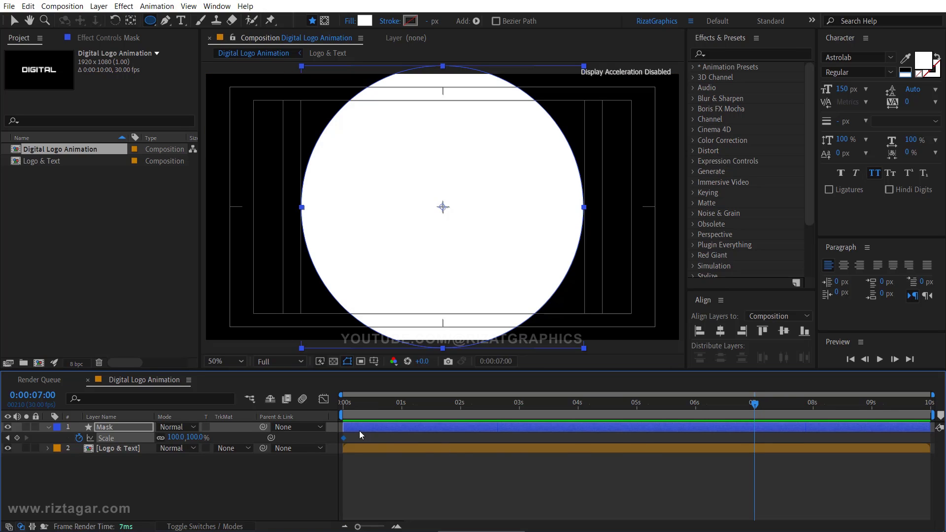
drag(343, 437, 750, 439)
drag(382, 407, 338, 410)
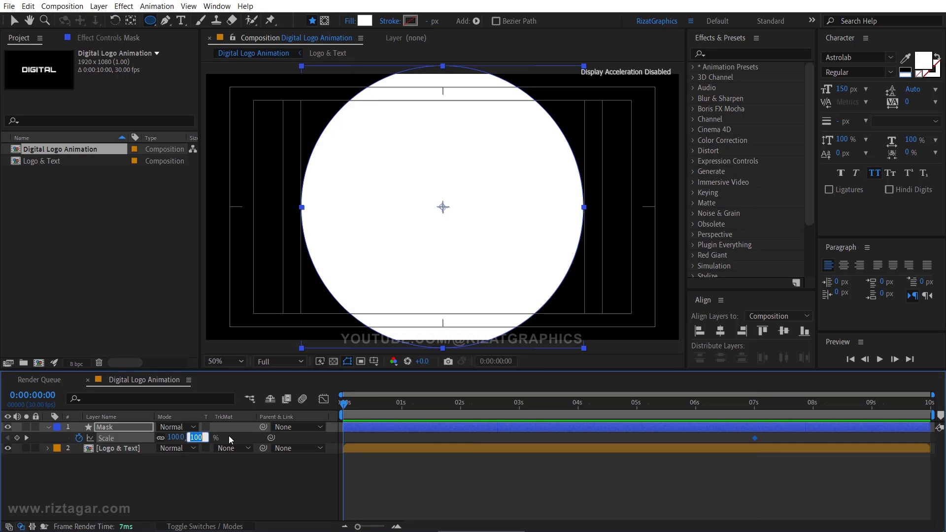
text(0)
key(Return)
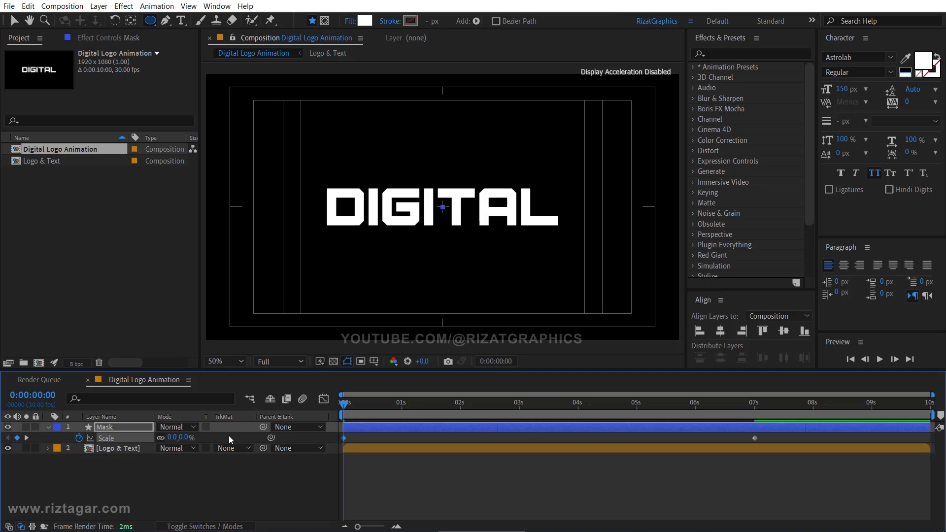
Step: Apply Easy Ease to both Scale keyframes and check the growth at 0:00:04:01
drag(324, 438, 761, 441)
key(F9)
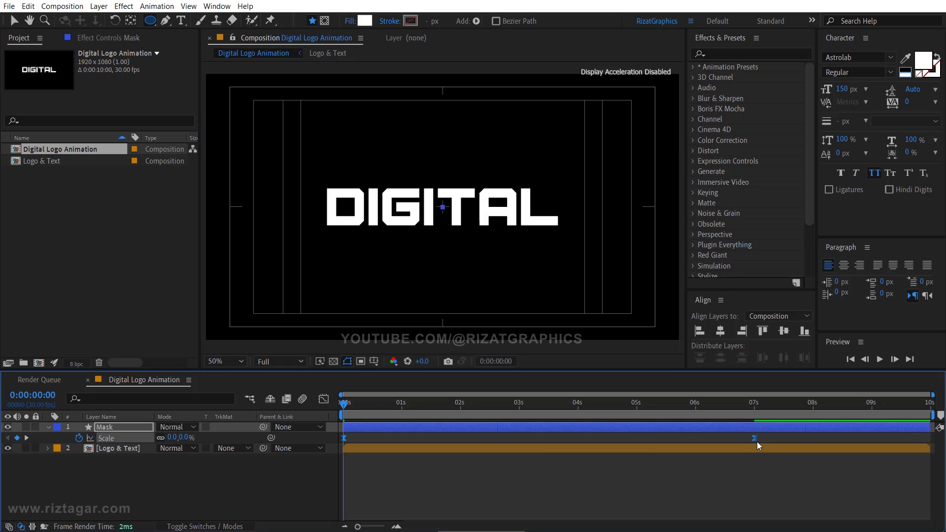
drag(382, 407, 609, 405)
drag(545, 405, 580, 406)
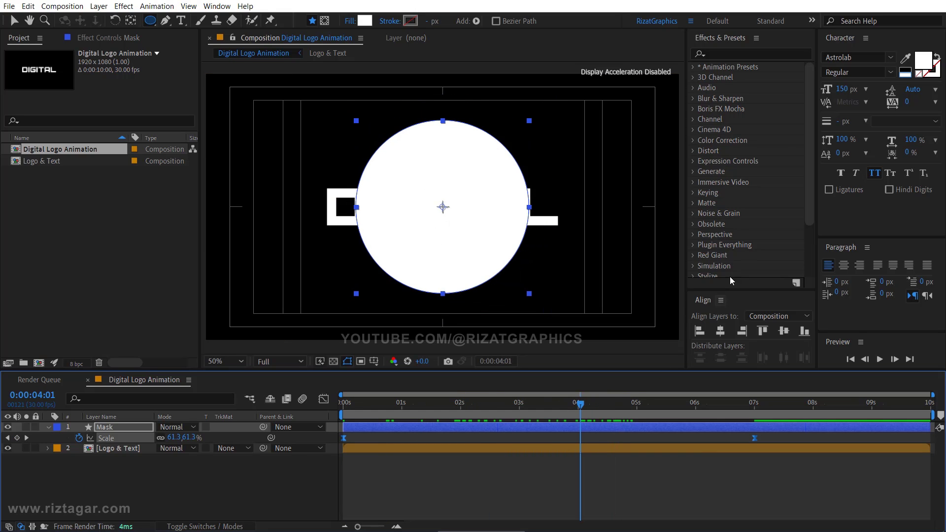
Step: Apply Turbulent Displace to the Mask layer with Amount 200 and Complexity 10
click(769, 54)
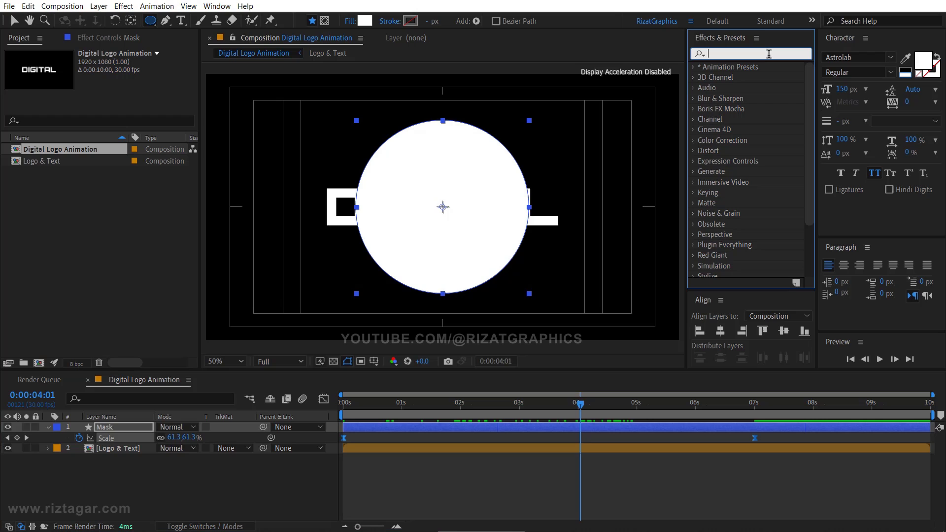
text(turbu)
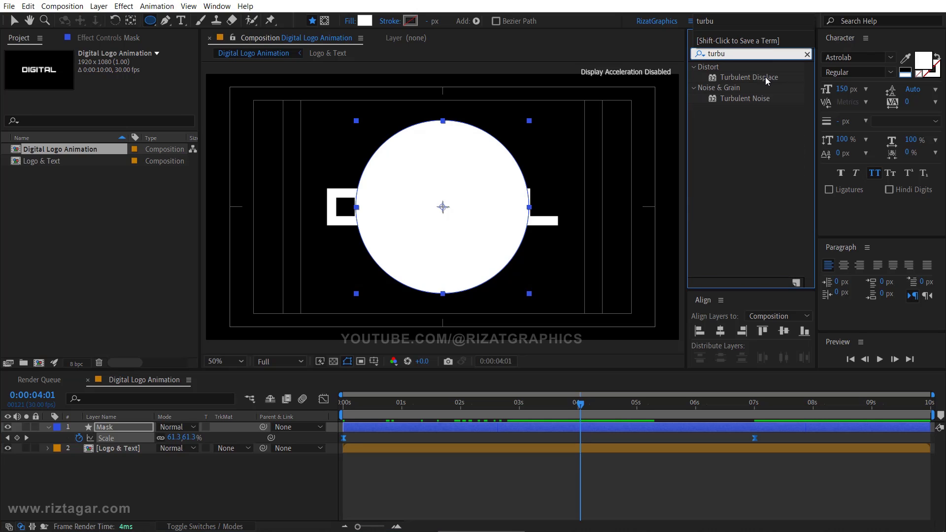
double_click(765, 77)
key(v)
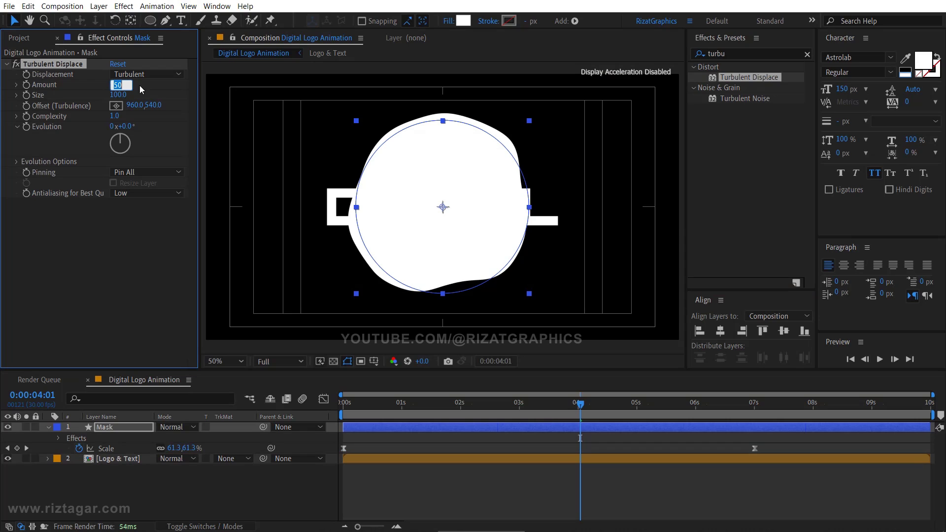
text(200)
key(Return)
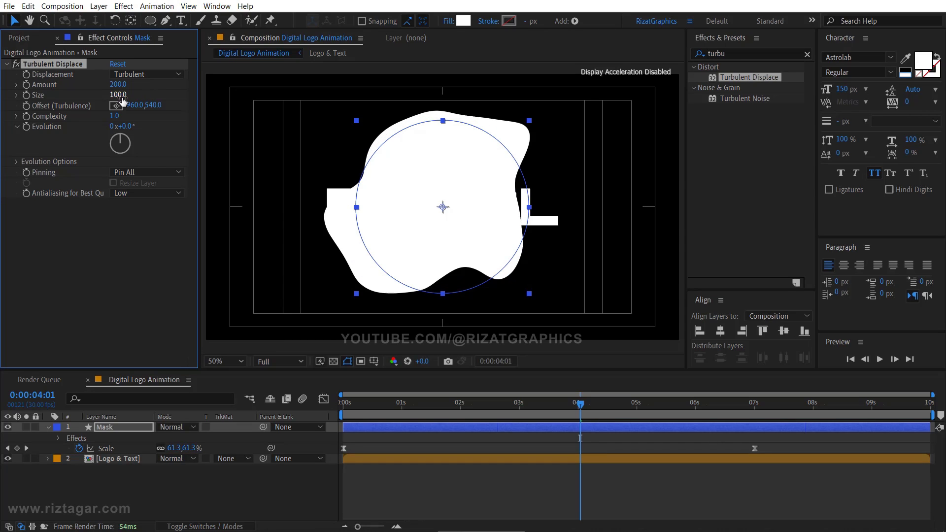
click(115, 116)
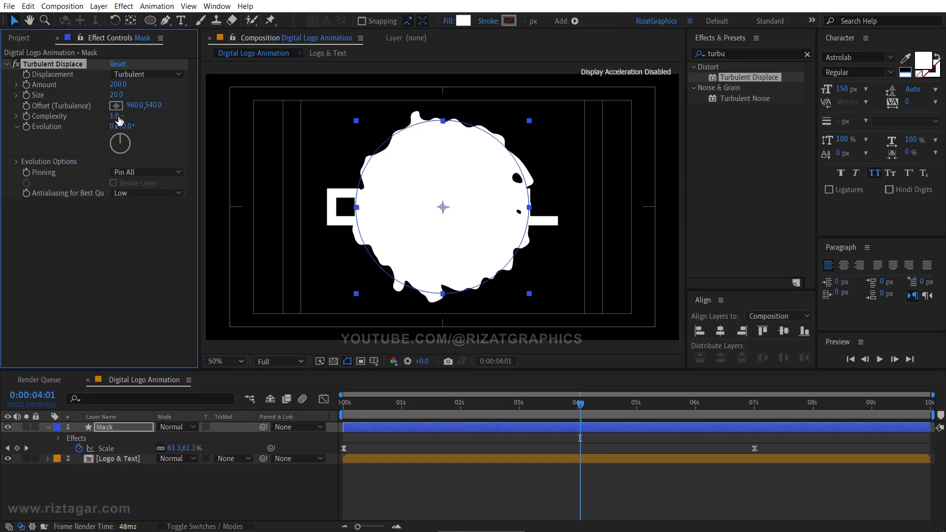
text(10)
key(Return)
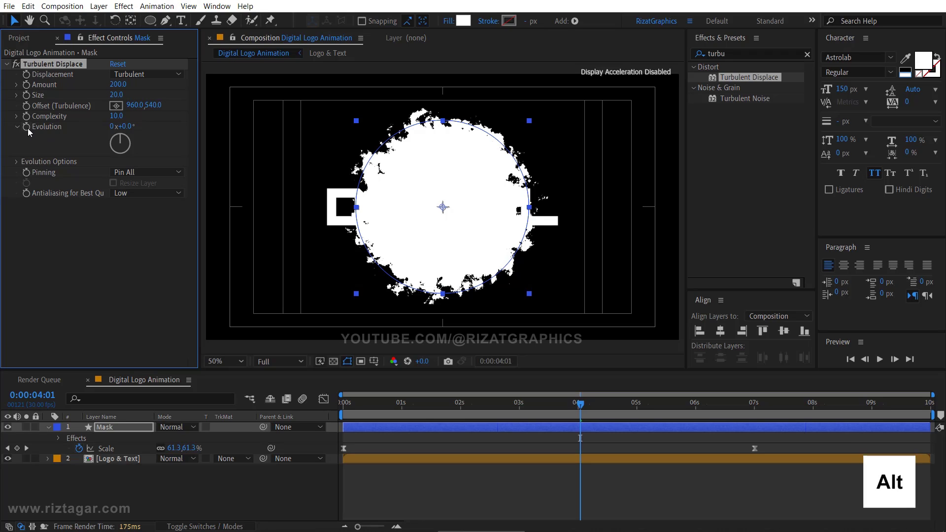
Step: Drive Turbulent Displace's Evolution with the expression time*300
alt+click(26, 127)
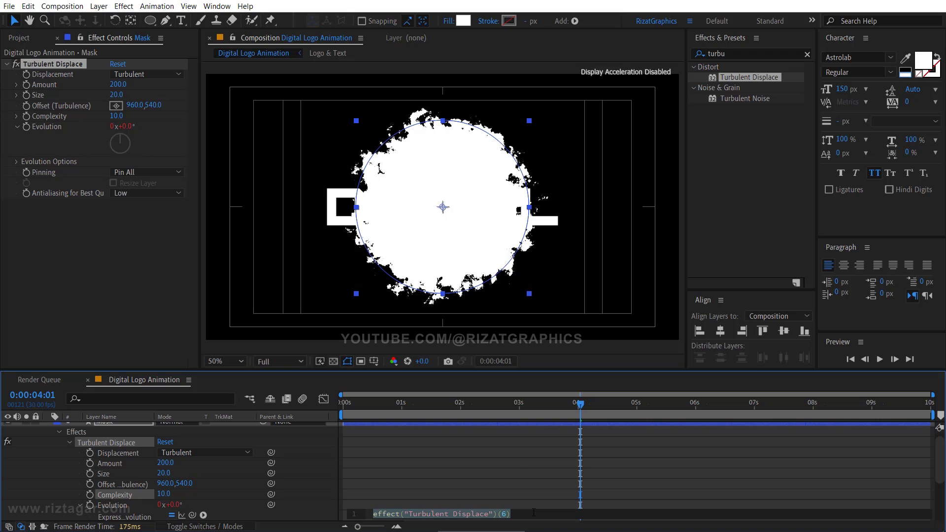
text(time)
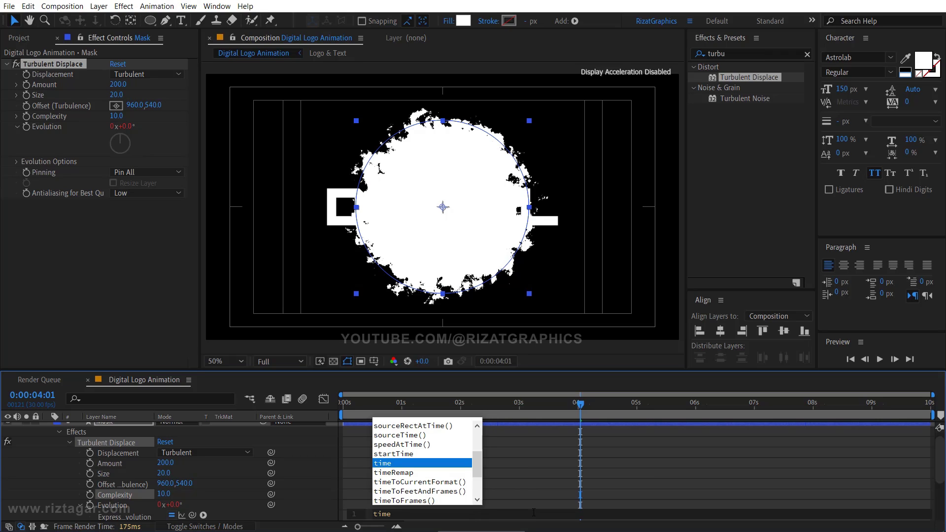
text(*300)
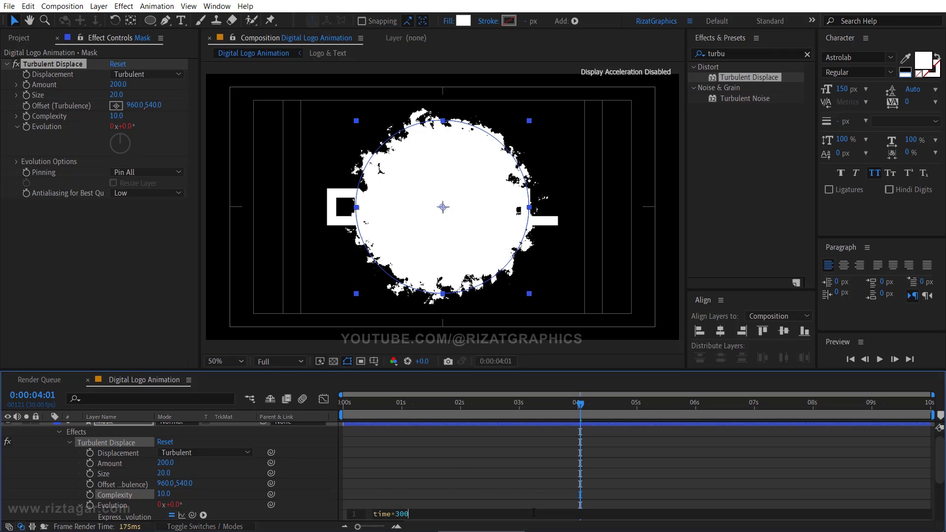
click(531, 483)
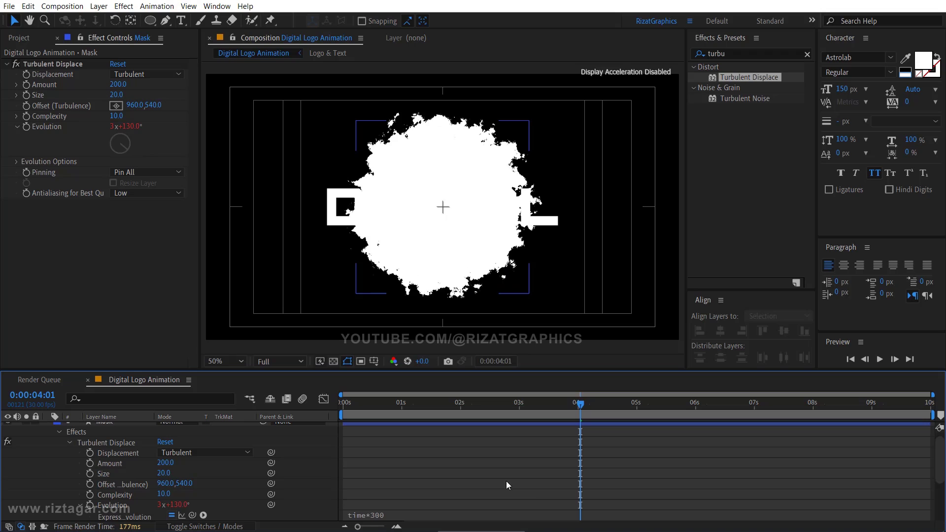
scroll(150, 452, up, 1)
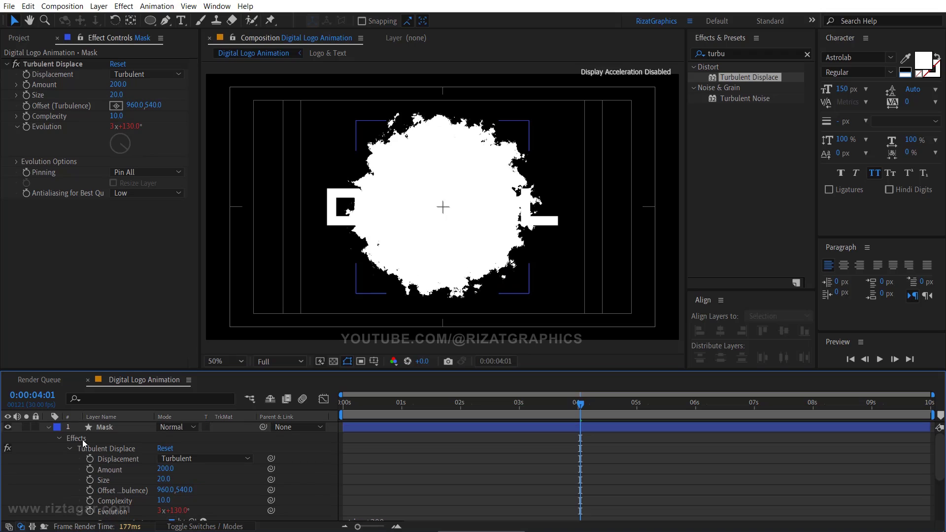
Step: Apply Mosaic to the Mask layer with 100 horizontal and 50 vertical blocks
click(47, 427)
click(135, 428)
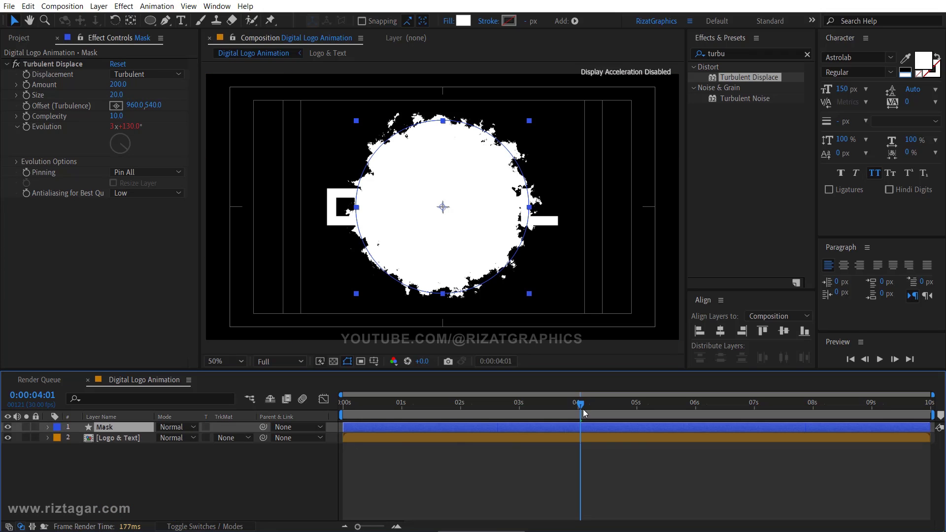
click(759, 53)
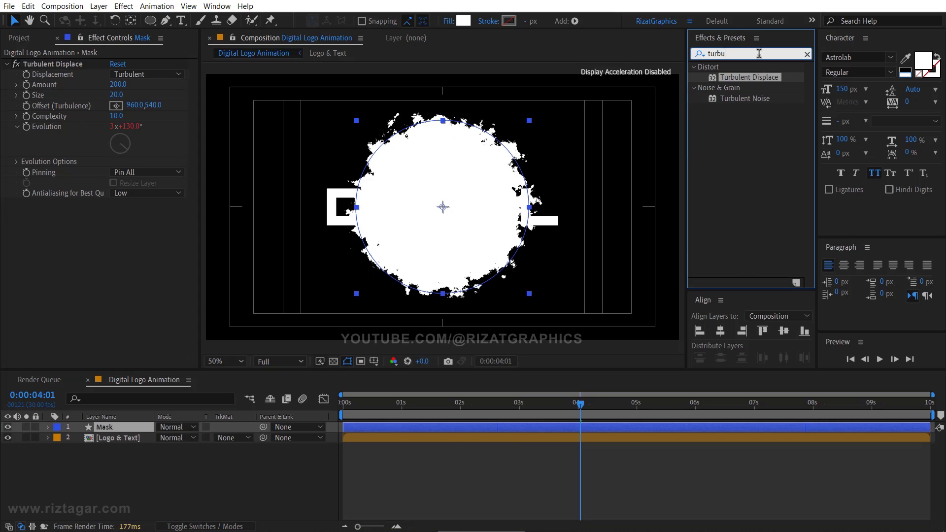
text(mos)
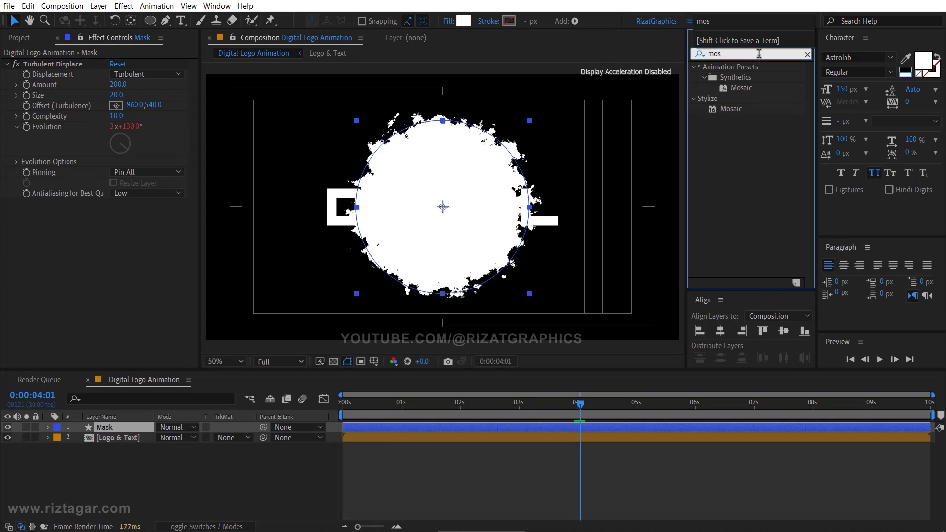
double_click(739, 110)
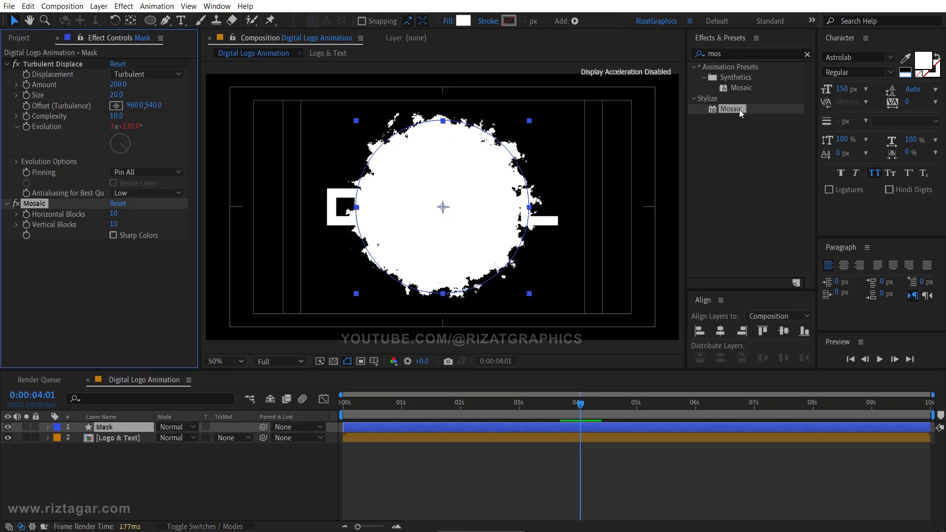
click(119, 214)
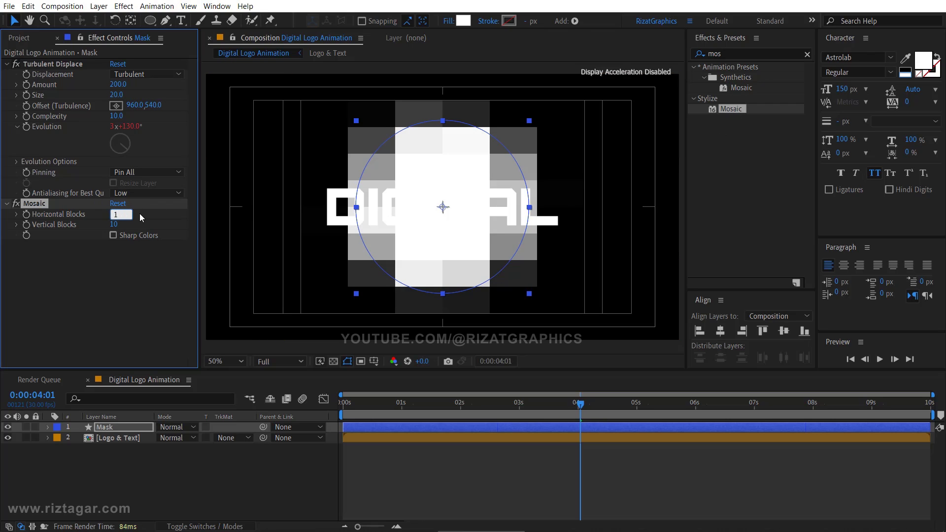
text(50)
key(Return)
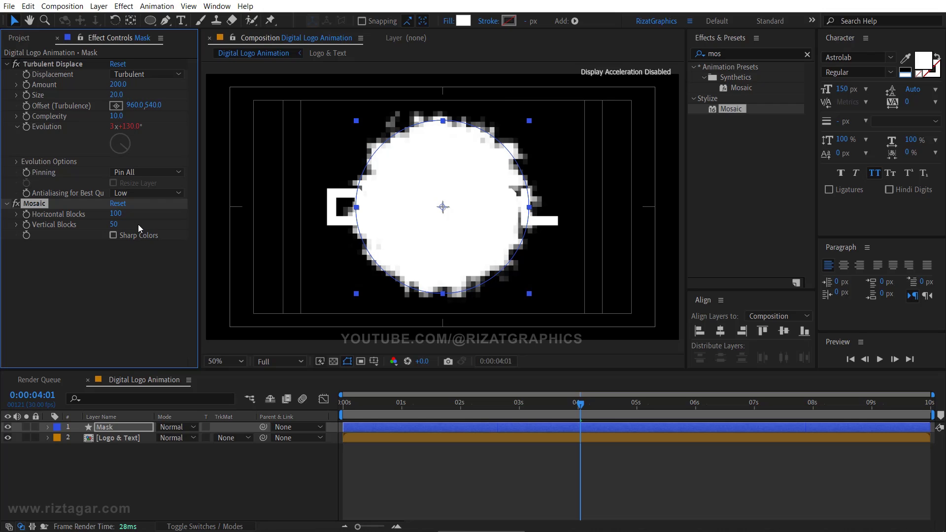
Step: Apply Sharpen to the Mask layer with a Sharpen Amount of 75
click(731, 54)
text(sharp)
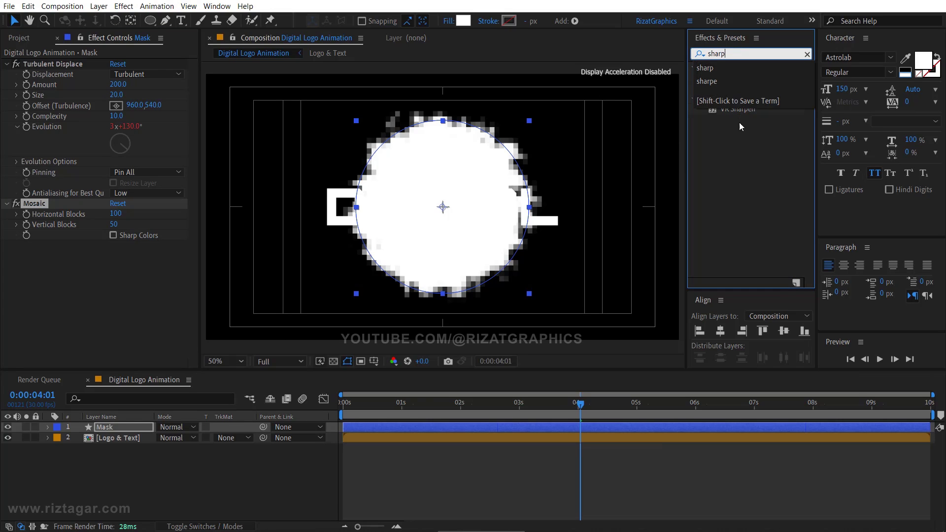
key(Return)
double_click(742, 79)
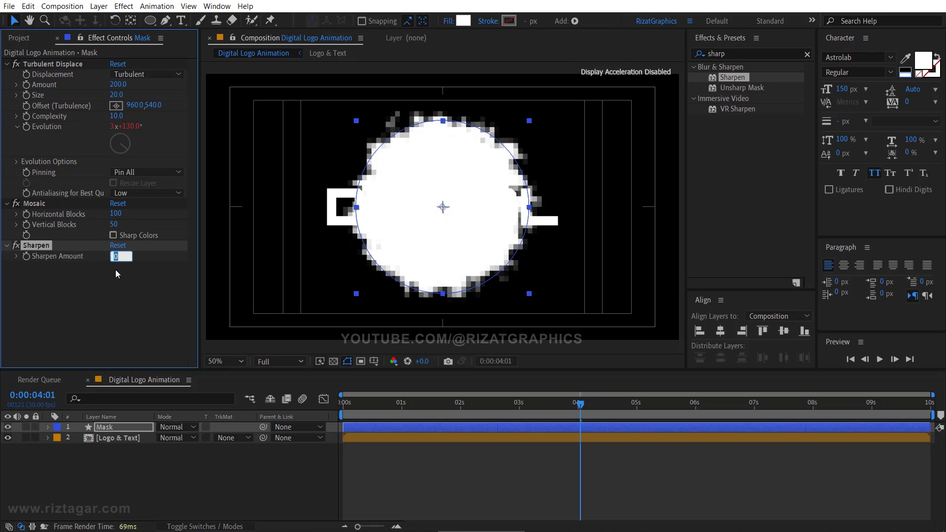
text(75)
key(Return)
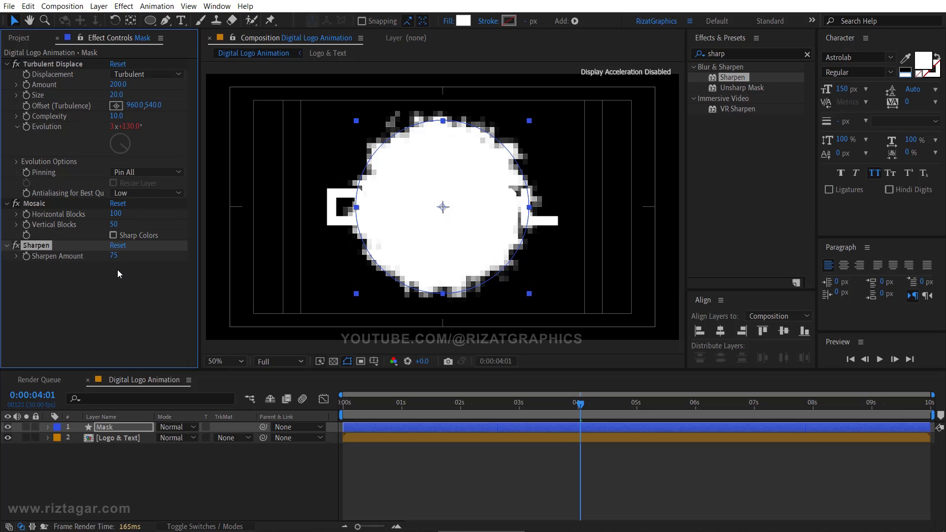
Step: Compare the edges at 100% zoom with Sharpen off and on, then return to 50%
key(slash)
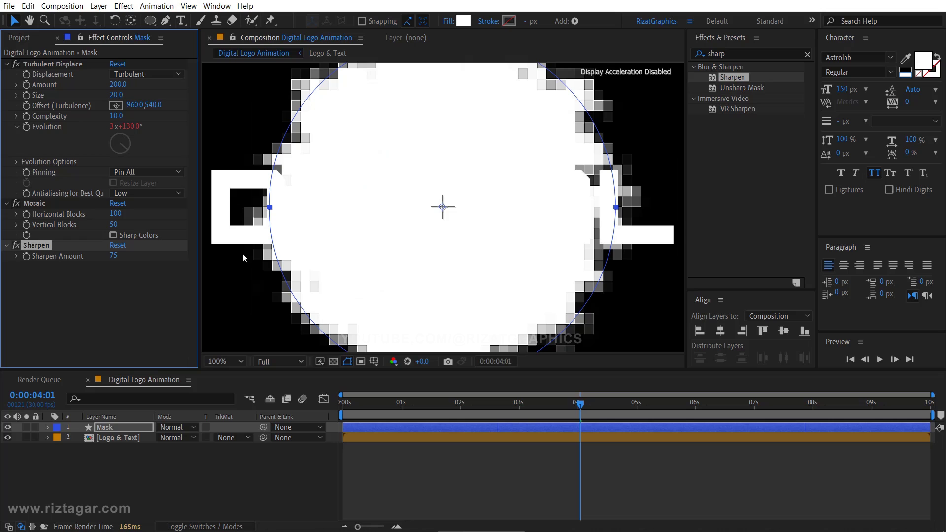
click(16, 245)
click(16, 244)
key(comma)
key(comma)
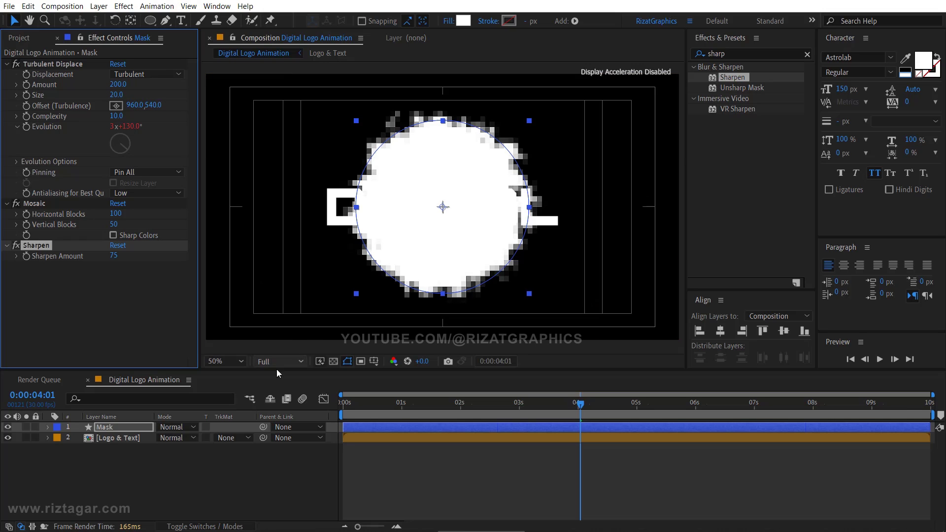
Step: Set the Logo & Text layer's track matte to the Mask layer's alpha
click(236, 440)
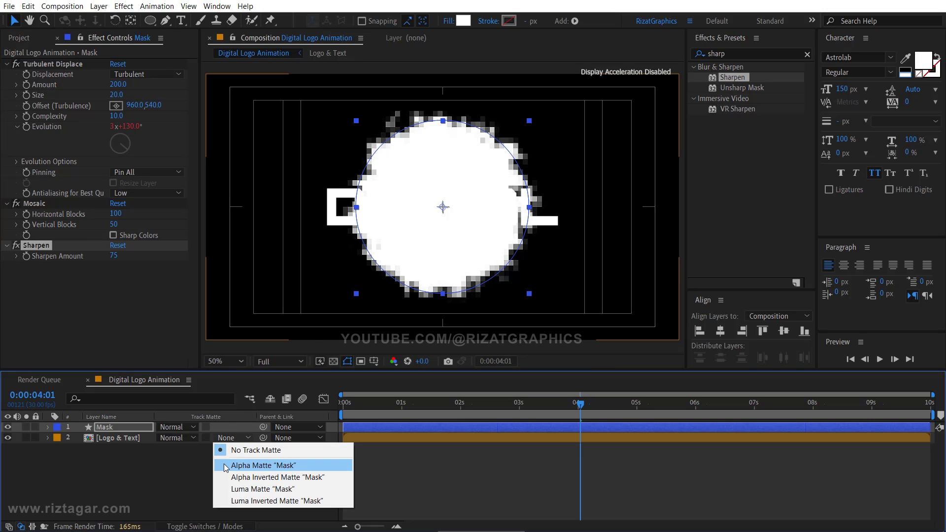
click(256, 465)
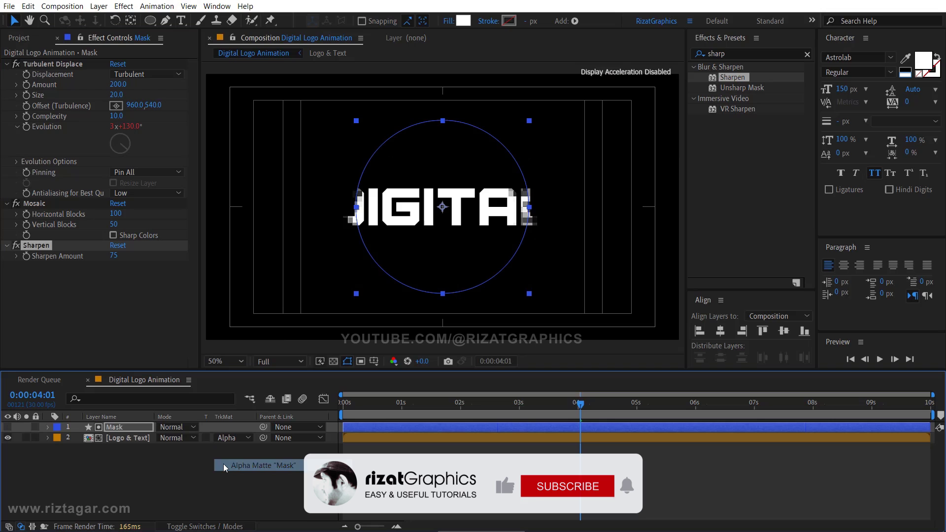
click(219, 526)
click(220, 526)
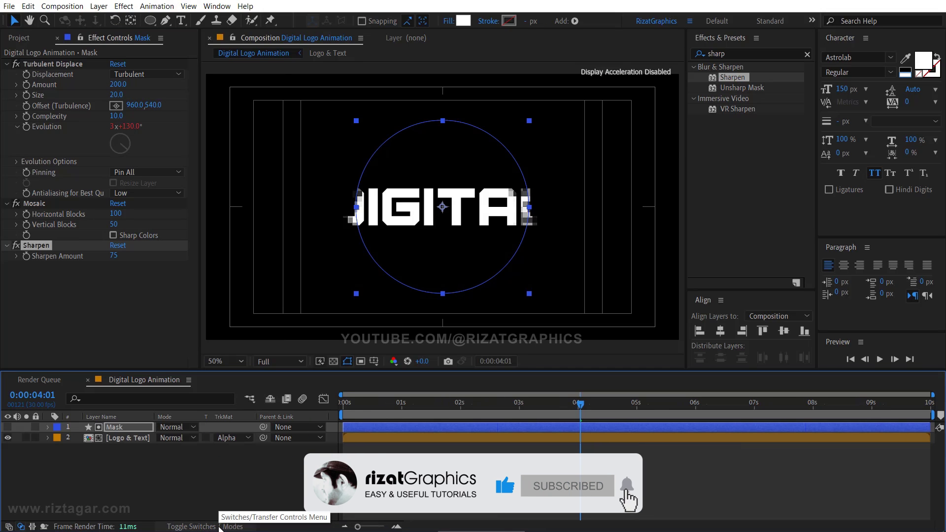
right_click(240, 418)
mouse_move(249, 452)
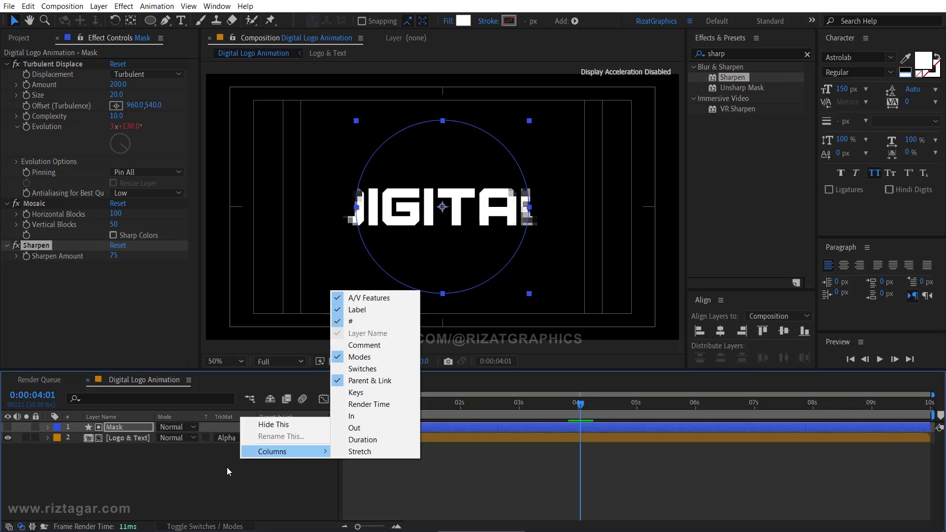
click(227, 468)
Step: Preview the animation from the start, then select the Mask layer
key(Home)
click(881, 361)
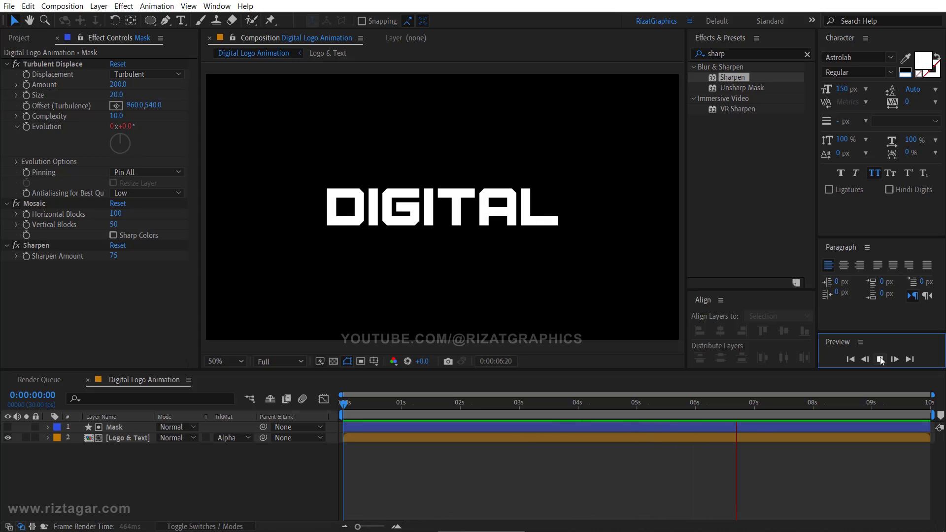
click(881, 361)
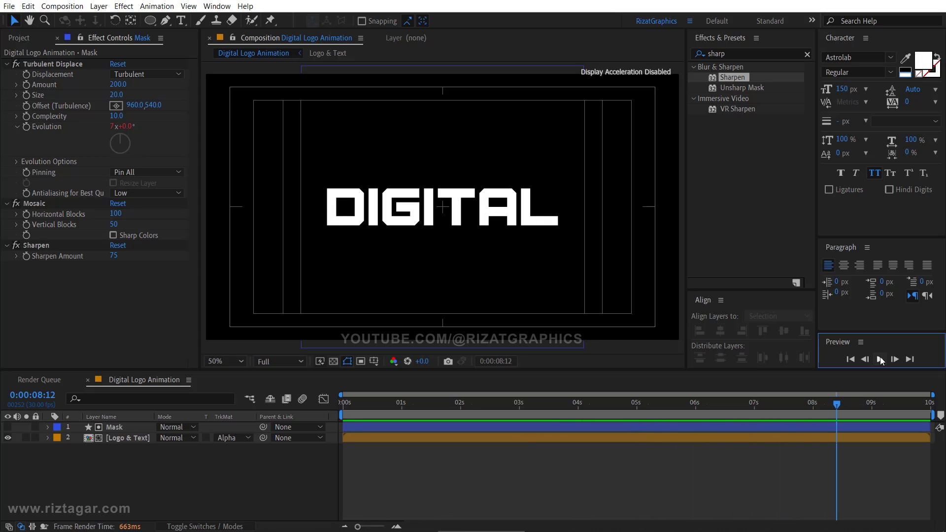
click(126, 424)
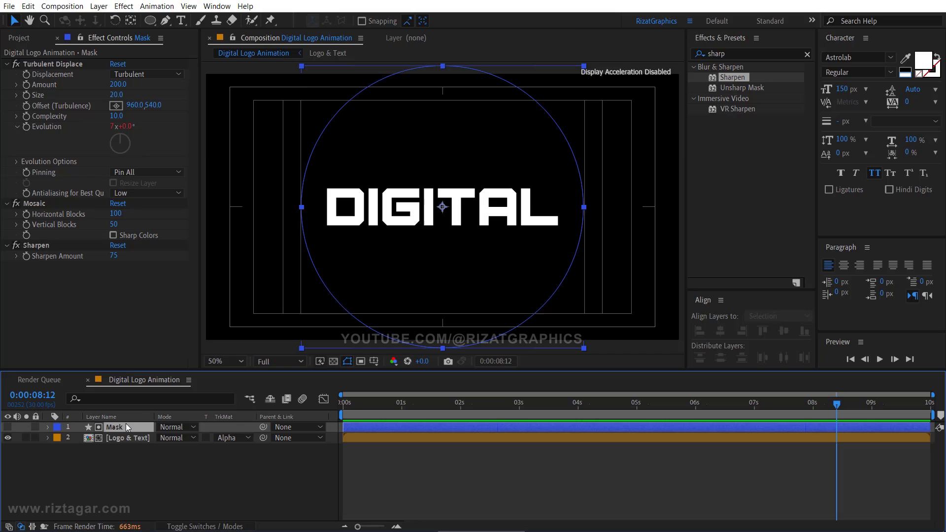
Step: Pre-compose the Mask and Logo & Text layers together into 'Logo Build'
shift+click(129, 440)
right_click(129, 439)
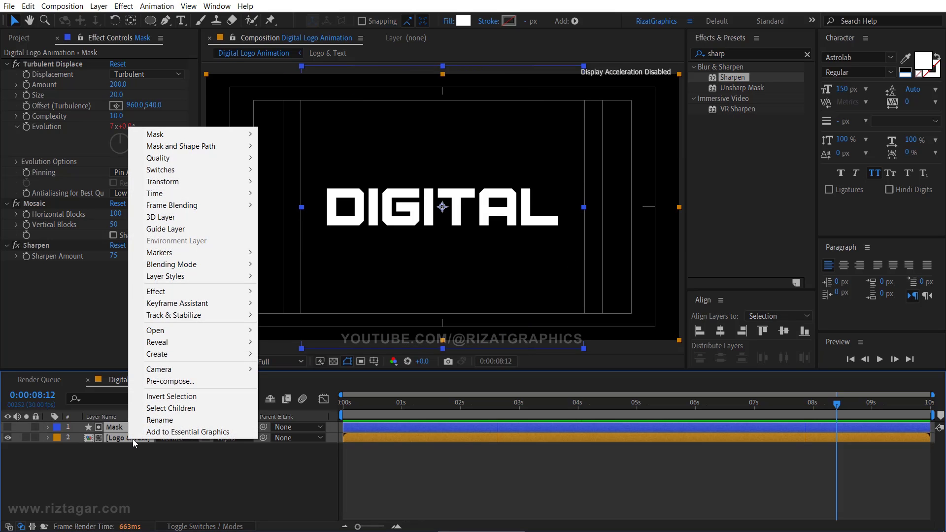
click(239, 381)
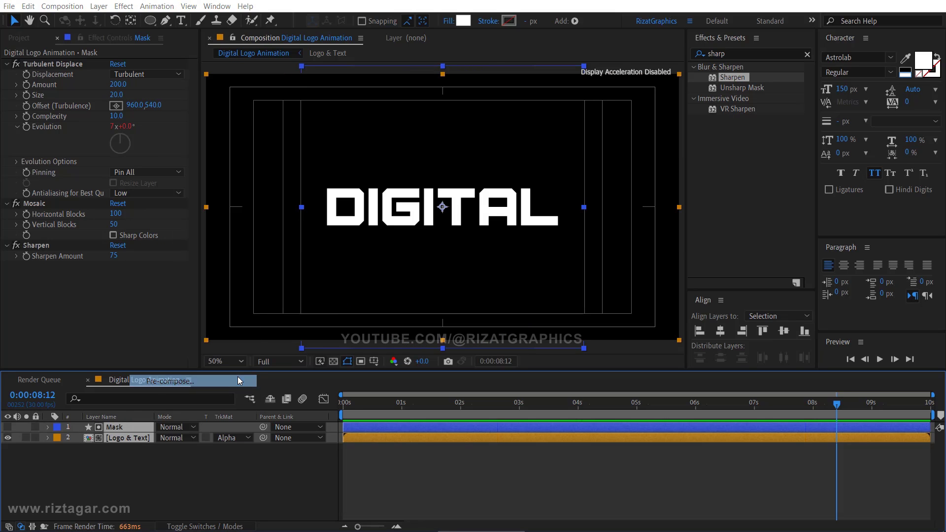
text(Logo Bu)
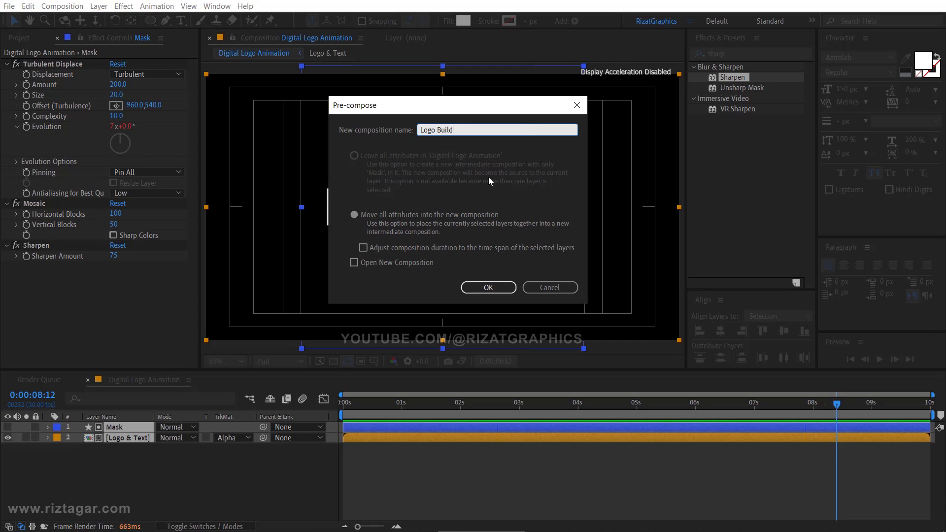
text(ild)
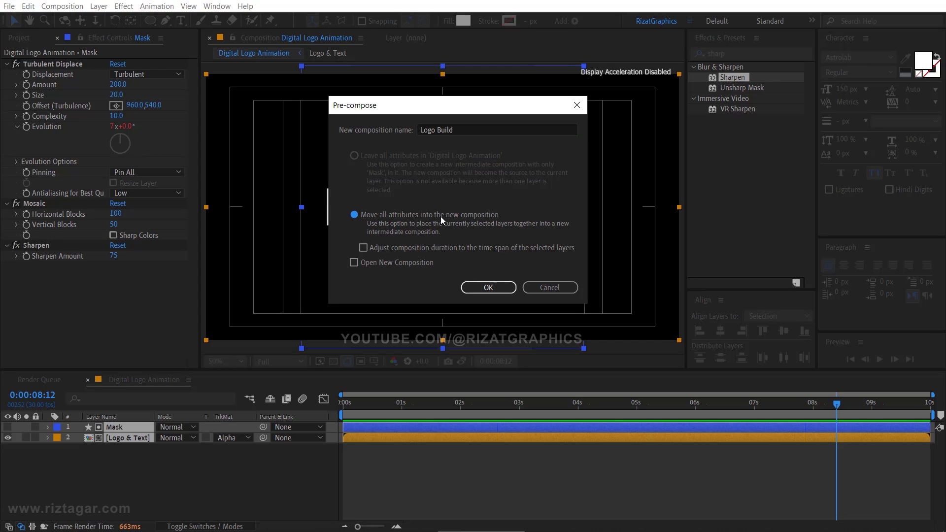
click(478, 288)
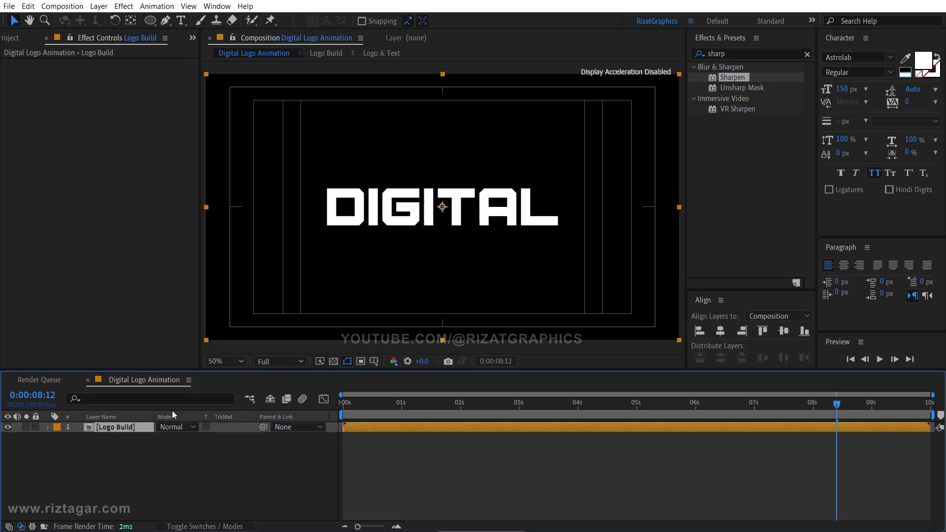
Step: Duplicate the Logo Build layer, hide the top copy and select the lower copy
key(ctrl+d)
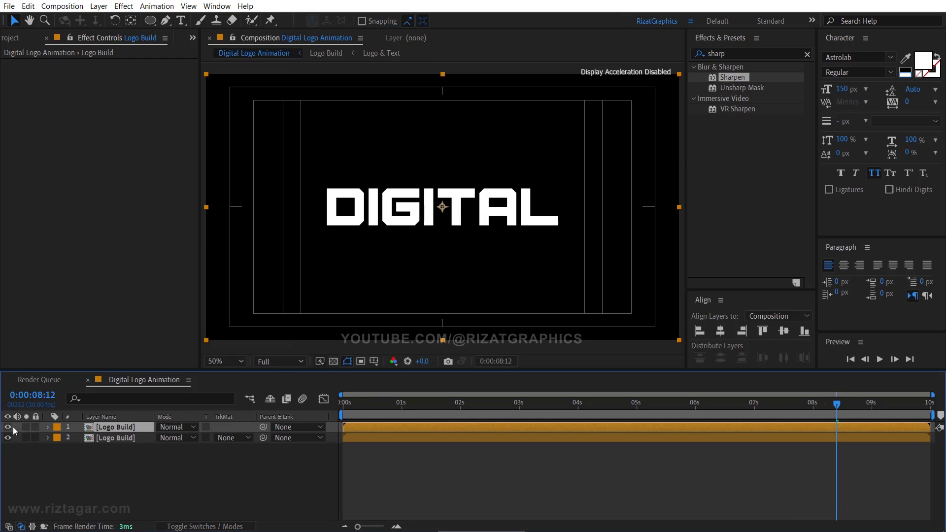
click(9, 428)
click(126, 438)
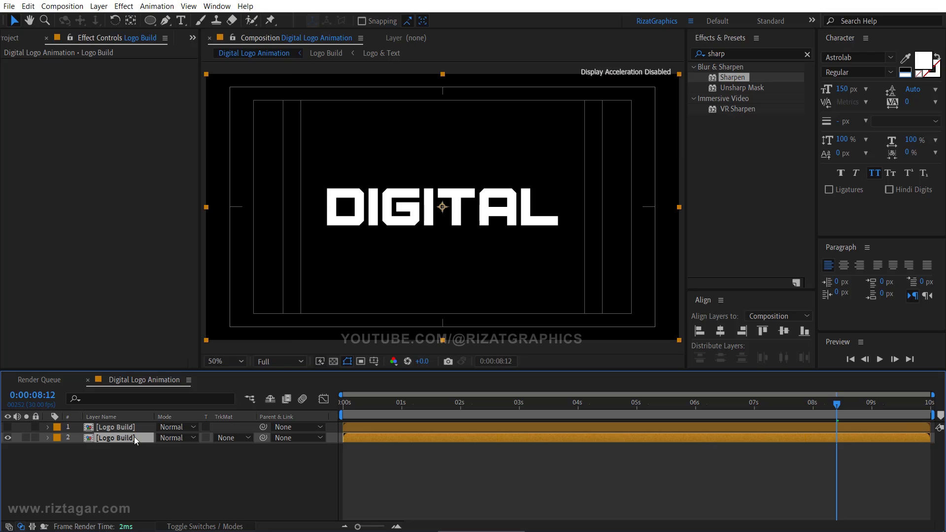
Step: Apply a white FFFFFF Fill effect to the lower copy, then unhide the top copy
click(763, 55)
text(fill)
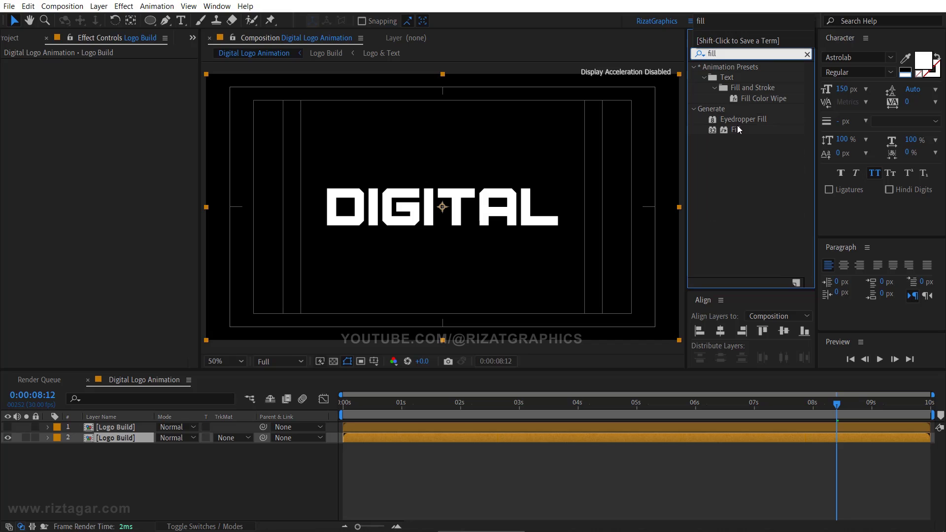
double_click(736, 130)
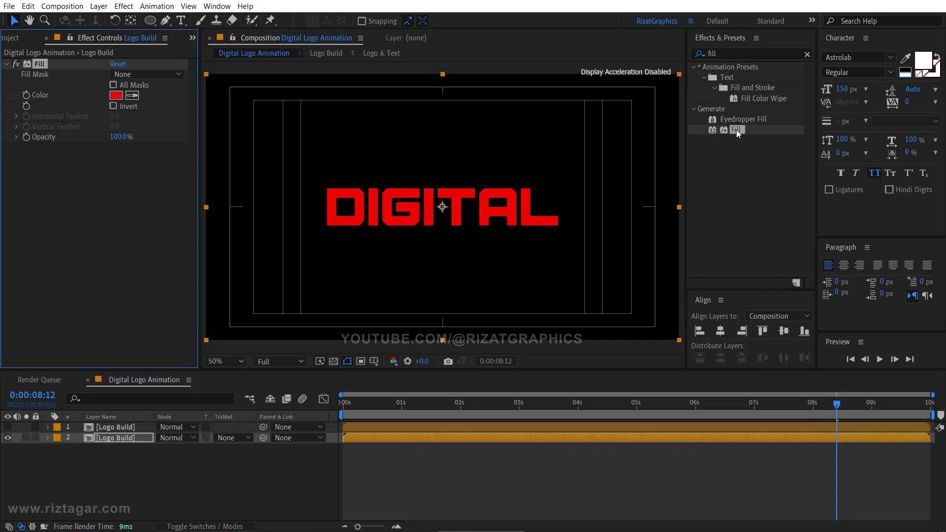
click(118, 96)
text(ffffff)
click(582, 261)
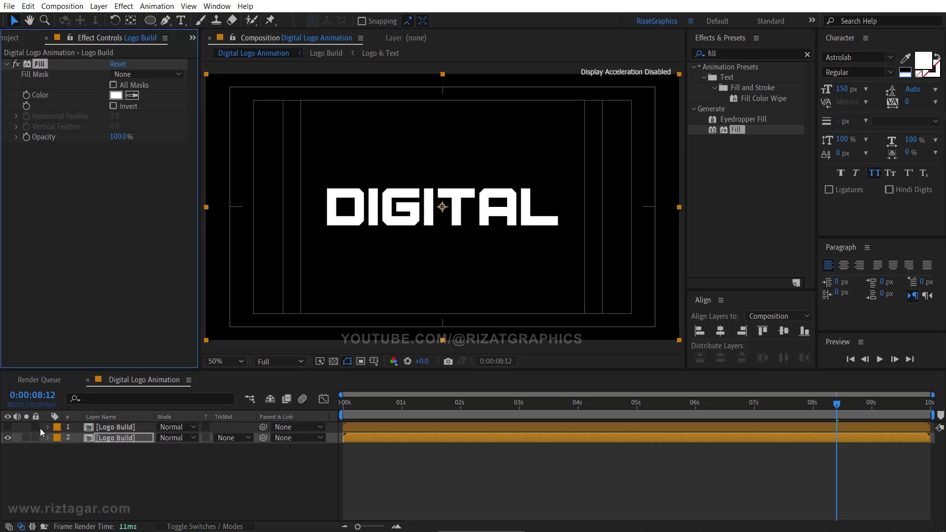
click(7, 427)
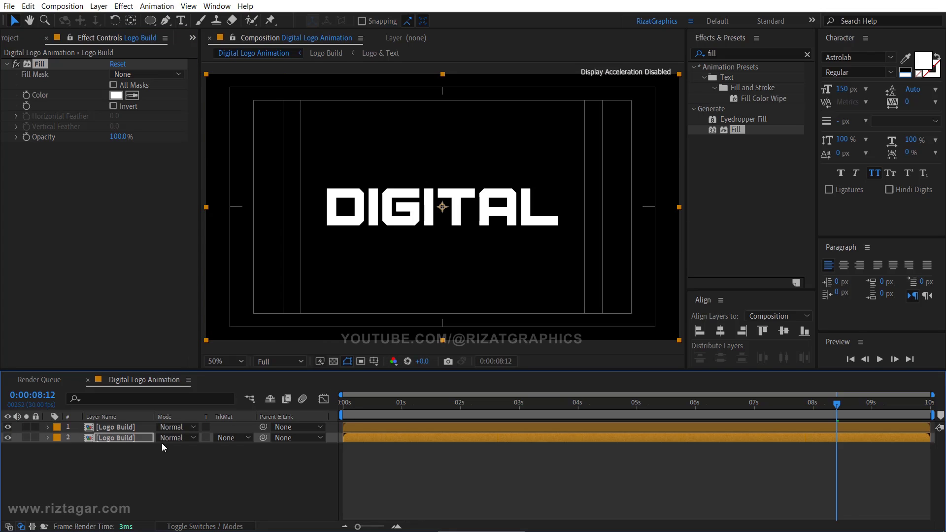
Step: Set the lower copy's track matte to Alpha Inverted Matte '[Logo Build]', then check it at 100%
click(235, 438)
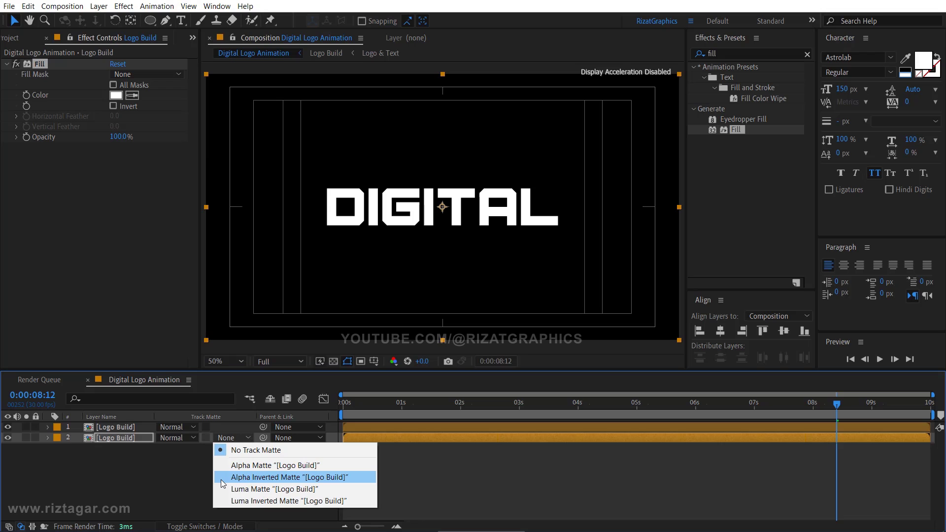
click(276, 477)
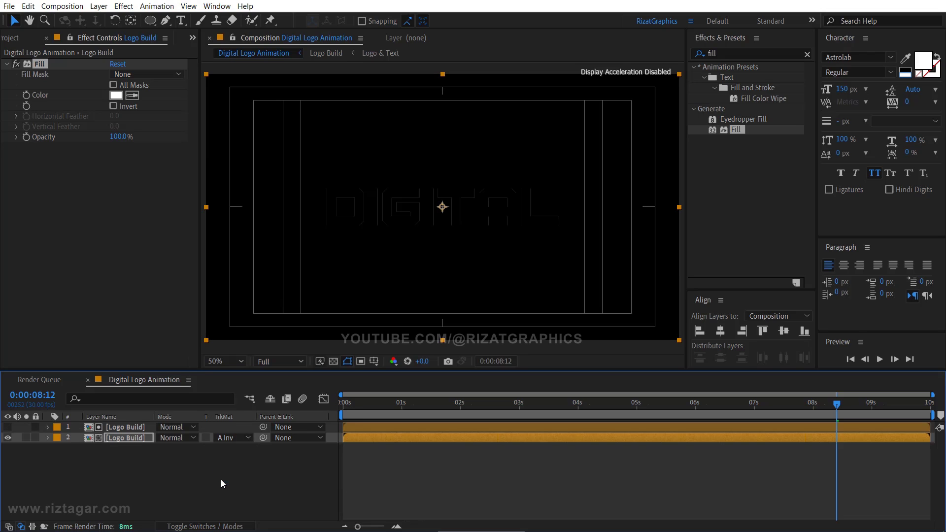
drag(533, 407, 415, 398)
drag(519, 403, 524, 403)
drag(369, 409, 572, 408)
click(362, 428)
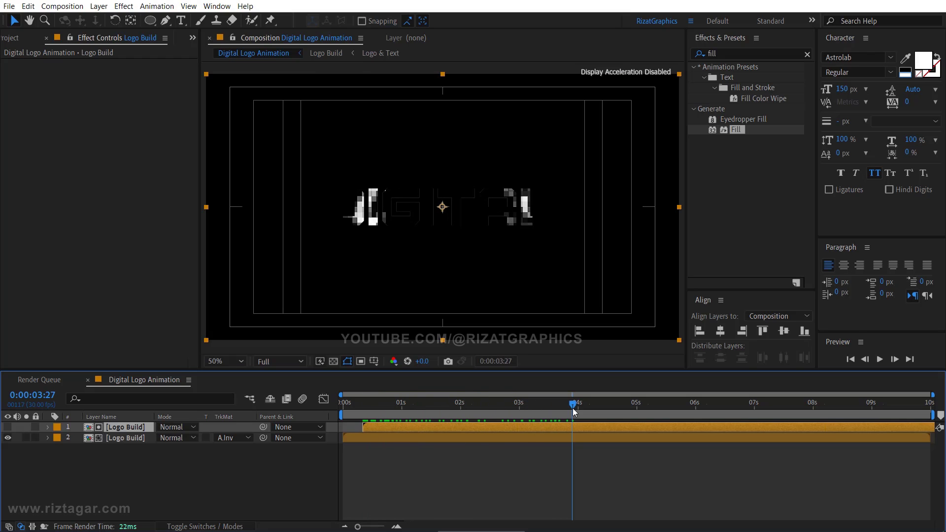
key(slash)
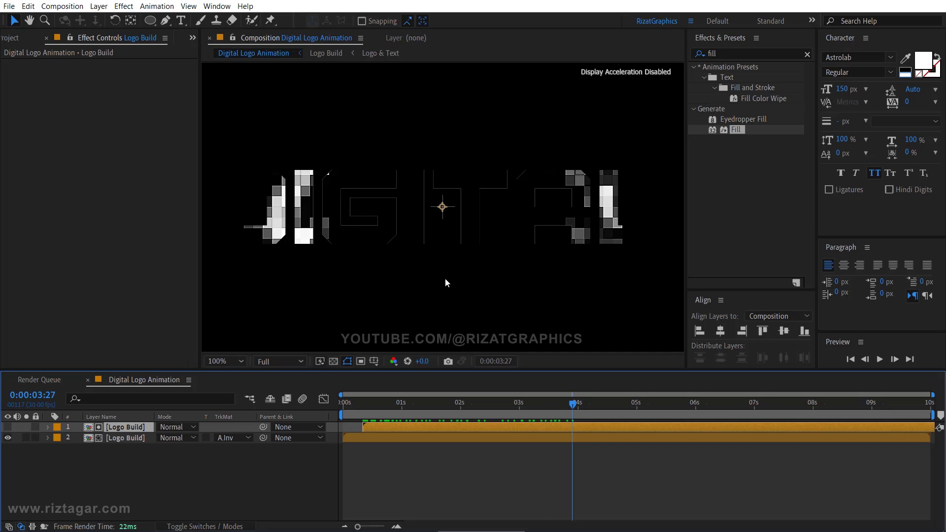
Step: Apply Minimax to the lower Logo Build copy: Minimum operation, radius 2, Alpha and Color channel
click(146, 435)
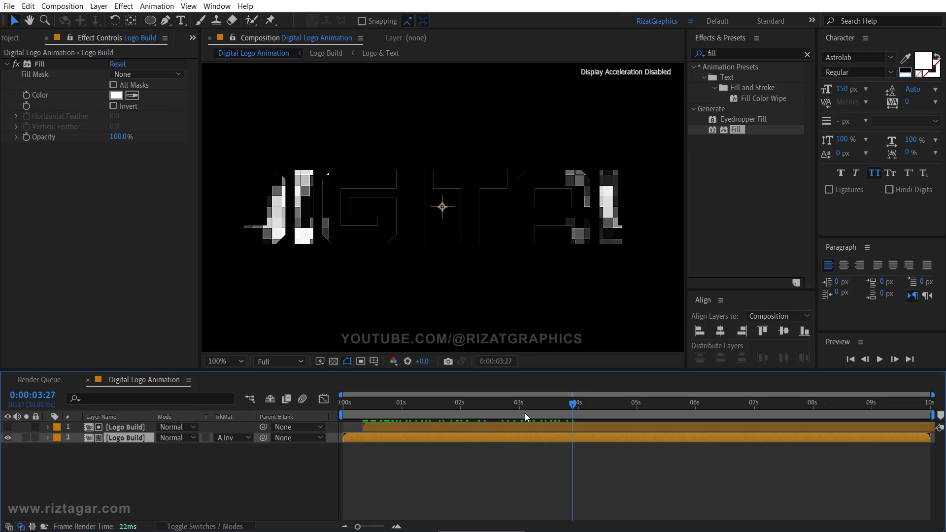
click(753, 52)
text(mini)
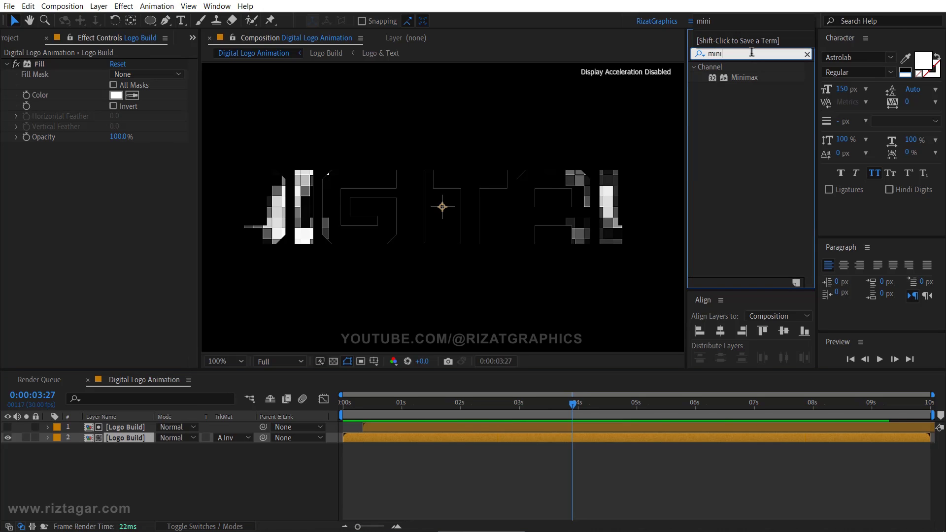
double_click(750, 77)
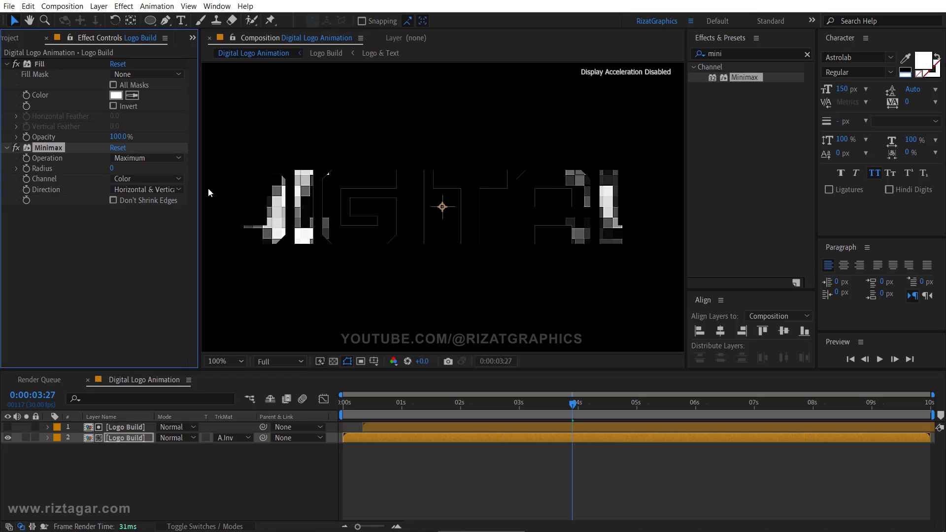
click(170, 159)
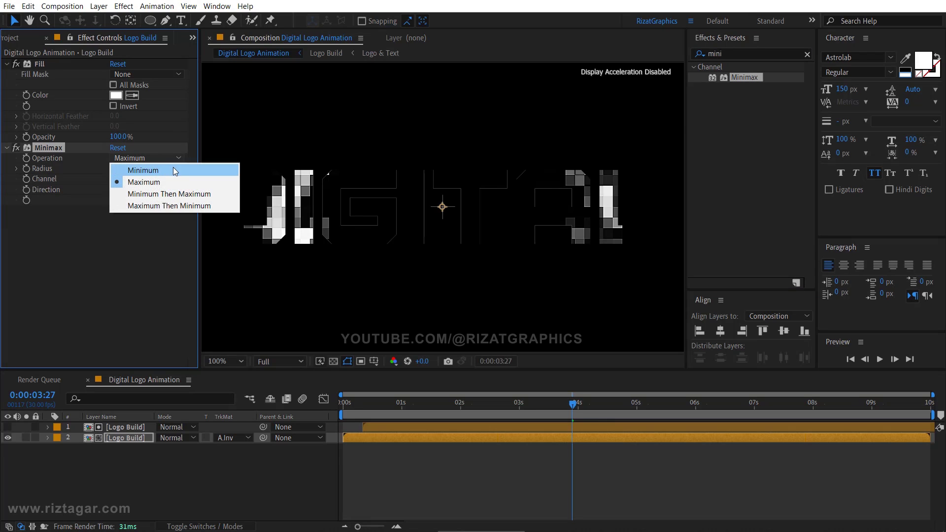
click(173, 170)
click(119, 168)
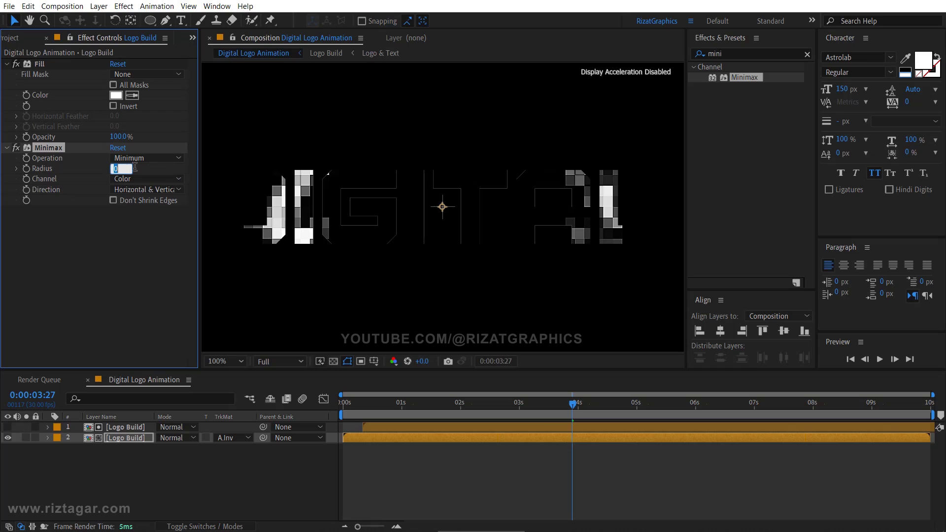
text(2)
key(Return)
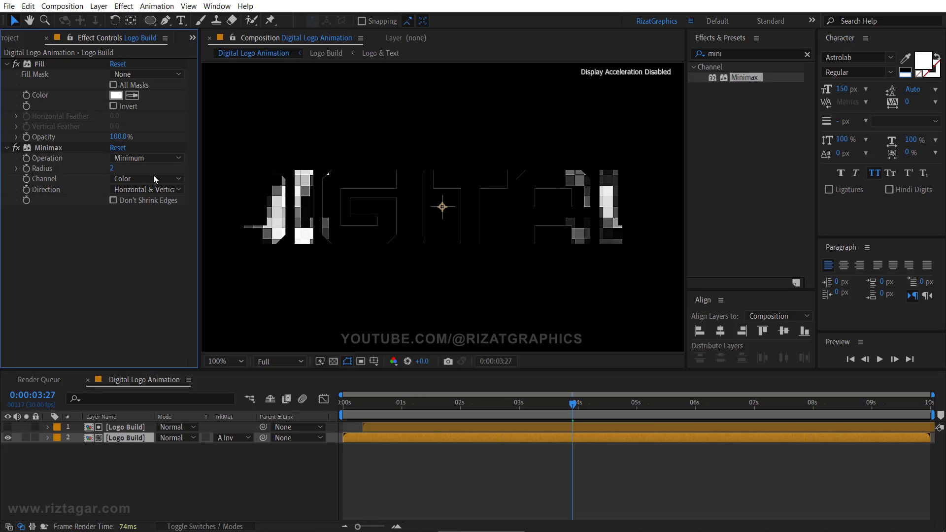
click(158, 179)
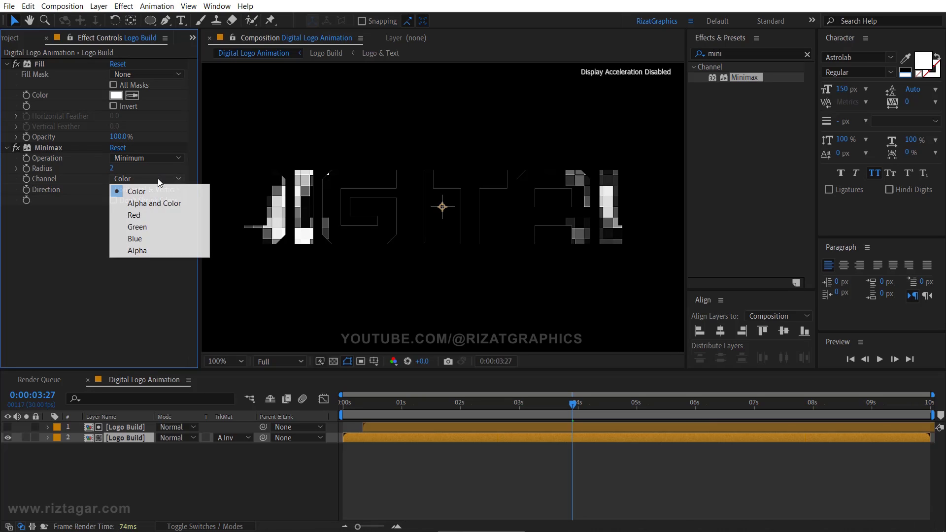
click(189, 208)
scroll(440, 251, down, 2)
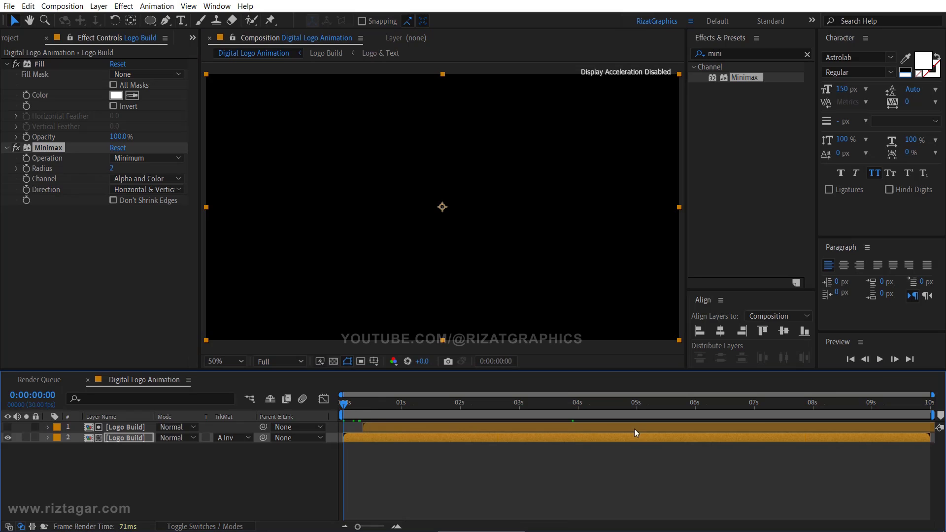
click(880, 359)
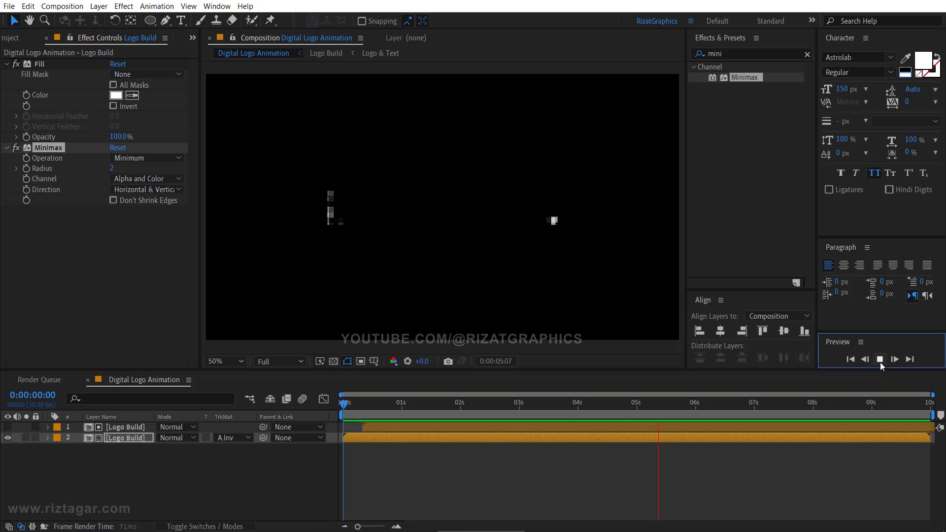
click(742, 406)
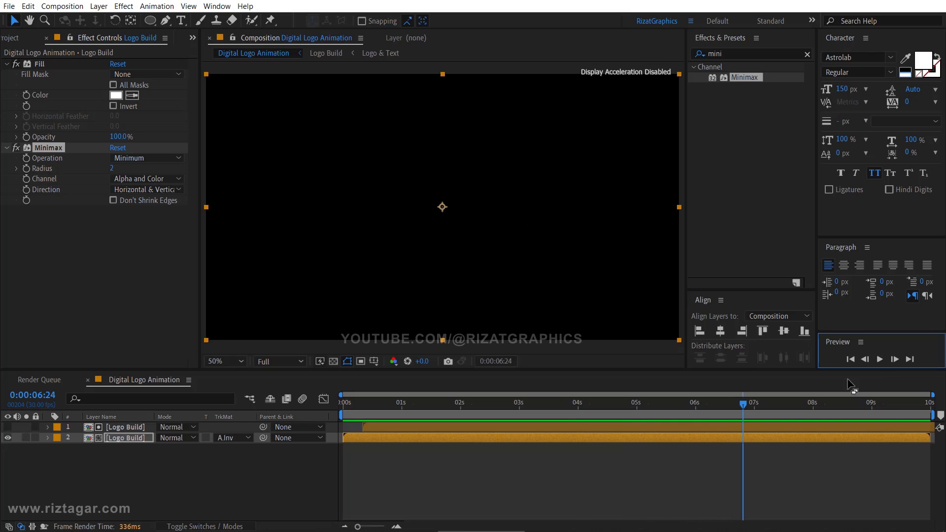
drag(742, 409, 564, 405)
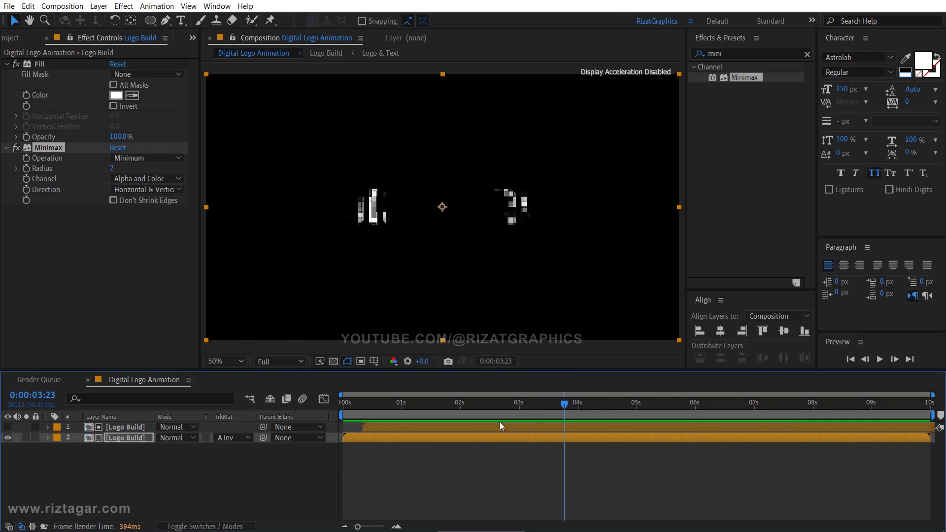
Step: Precompose both Logo Build copies into a new composition named 'Scan Build'
shift+click(134, 429)
right_click(134, 428)
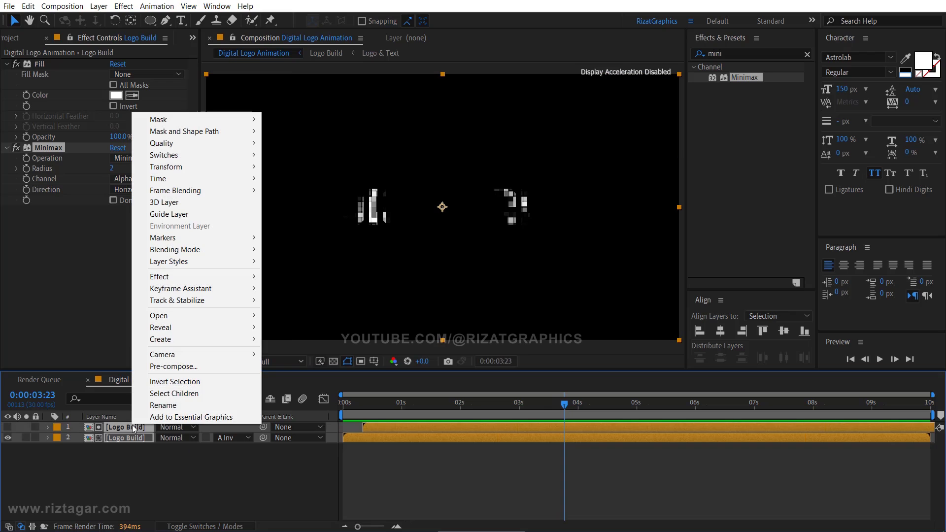
click(233, 368)
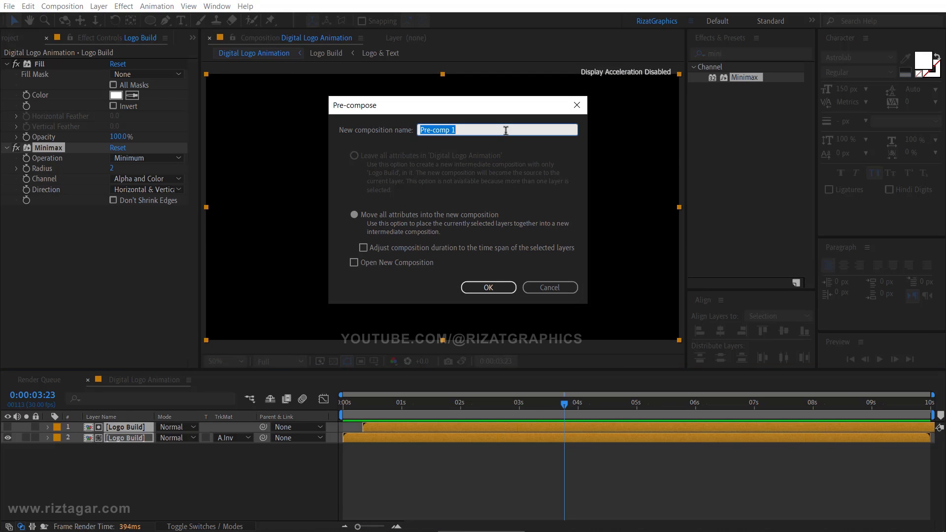
text(Scan Build)
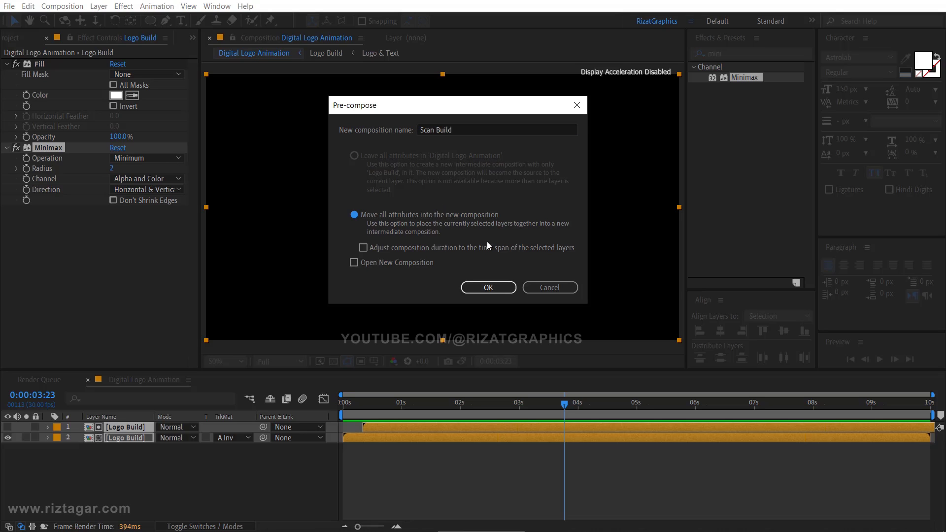
click(488, 288)
click(15, 44)
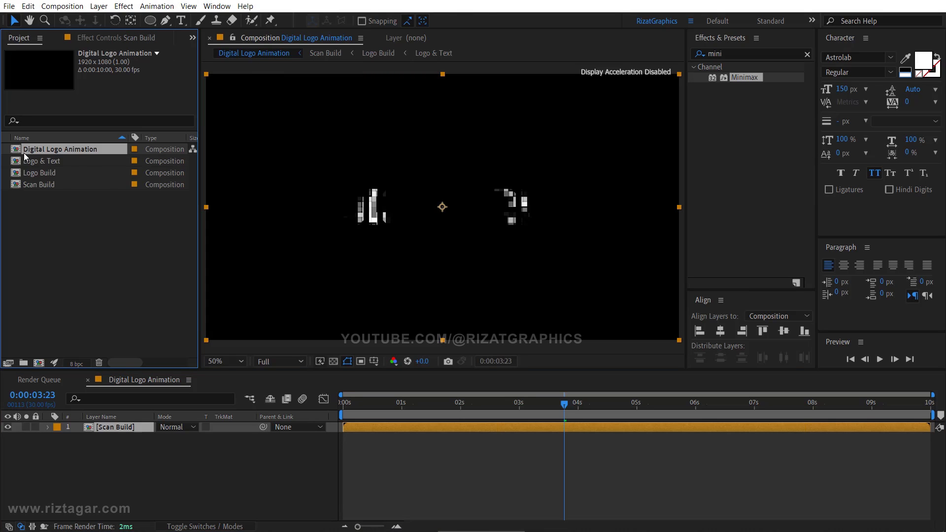
Step: Add the Logo Build comp beneath Scan Build and scrub to preview the reveal
drag(70, 174, 120, 440)
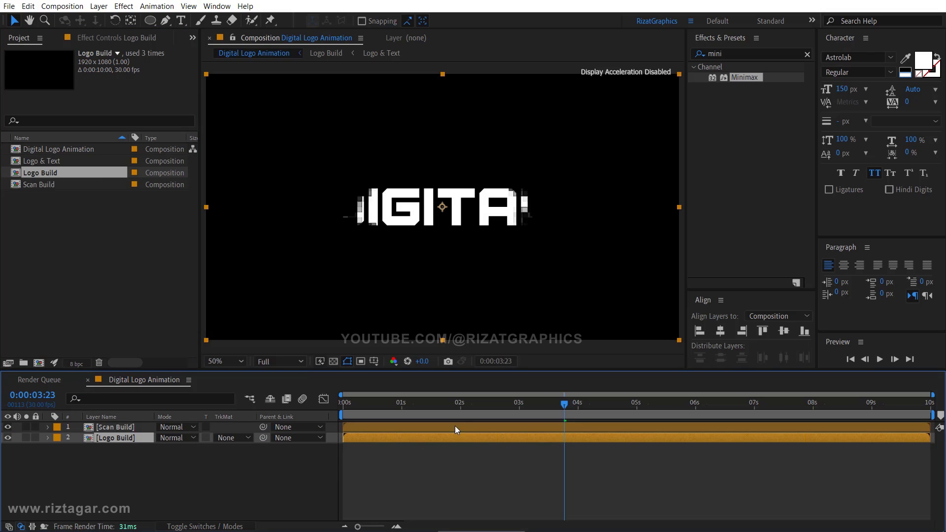
click(458, 405)
drag(459, 409, 531, 406)
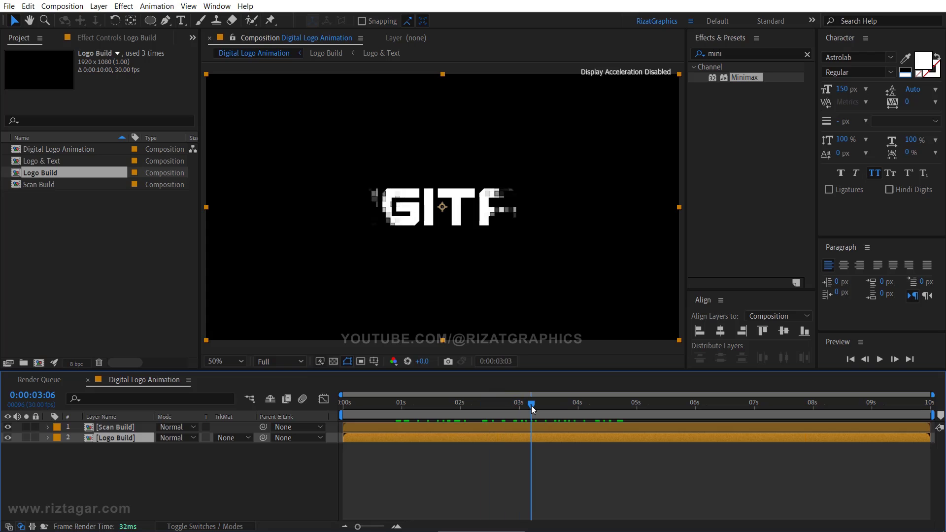
Step: Apply CC Glass to the Scan Build layer and view frame 0:00:02:20 at 100%
click(142, 427)
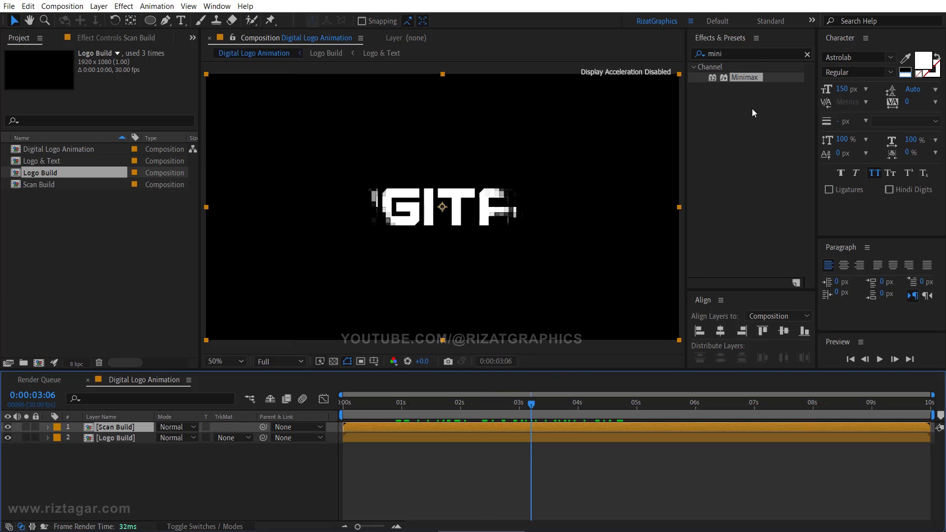
click(757, 52)
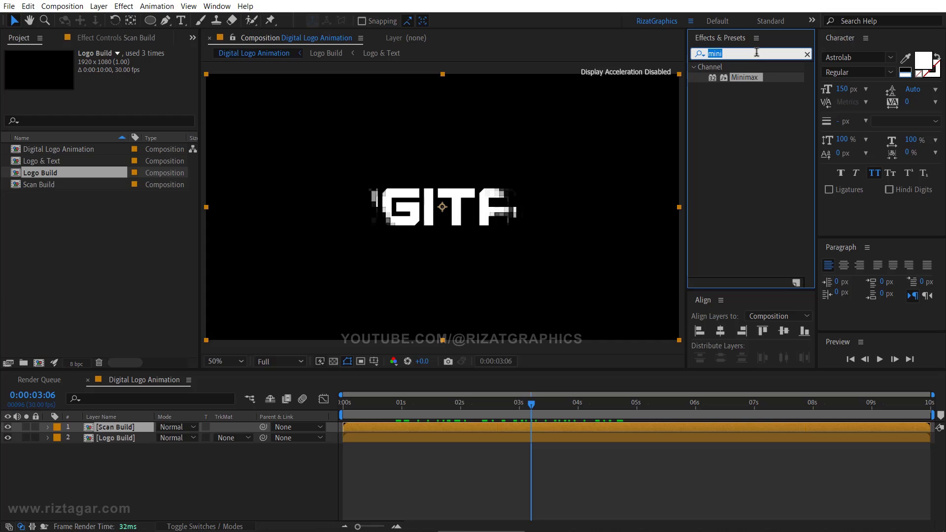
text(cc glass)
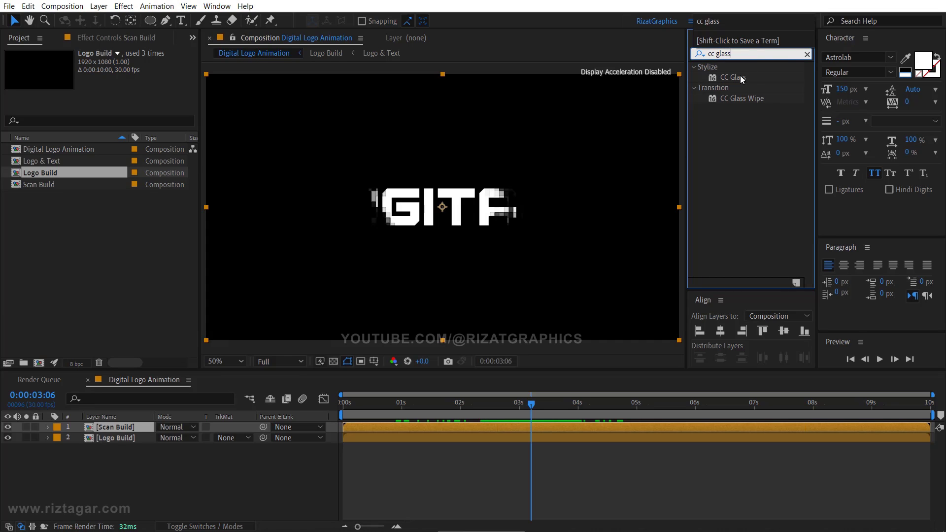
double_click(740, 76)
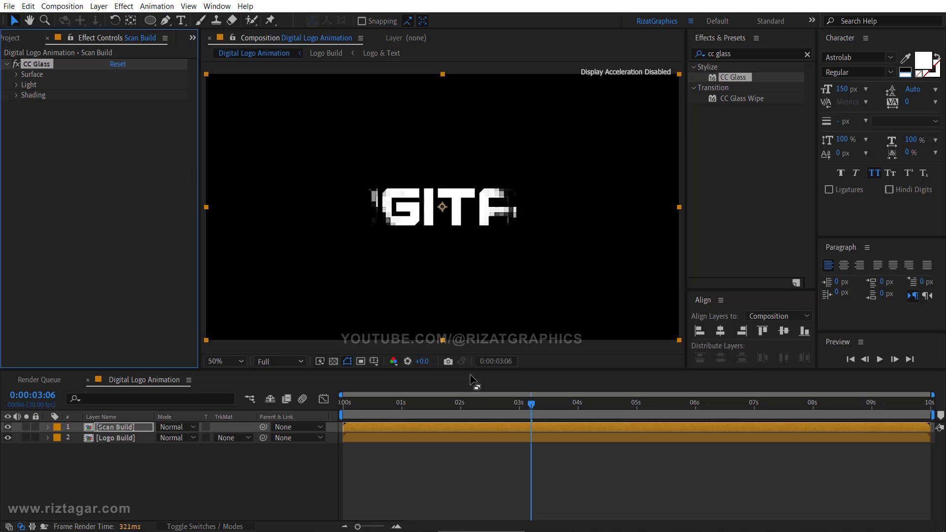
drag(528, 404, 497, 405)
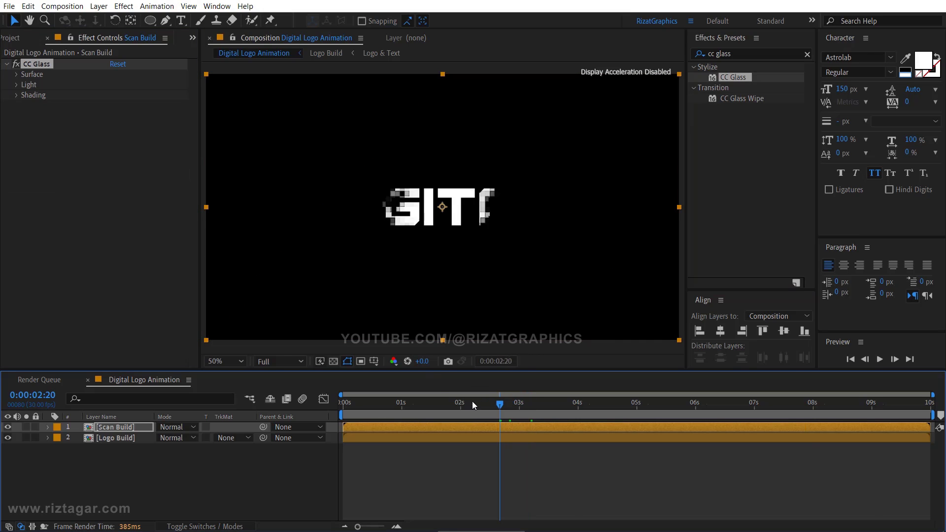
key(slash)
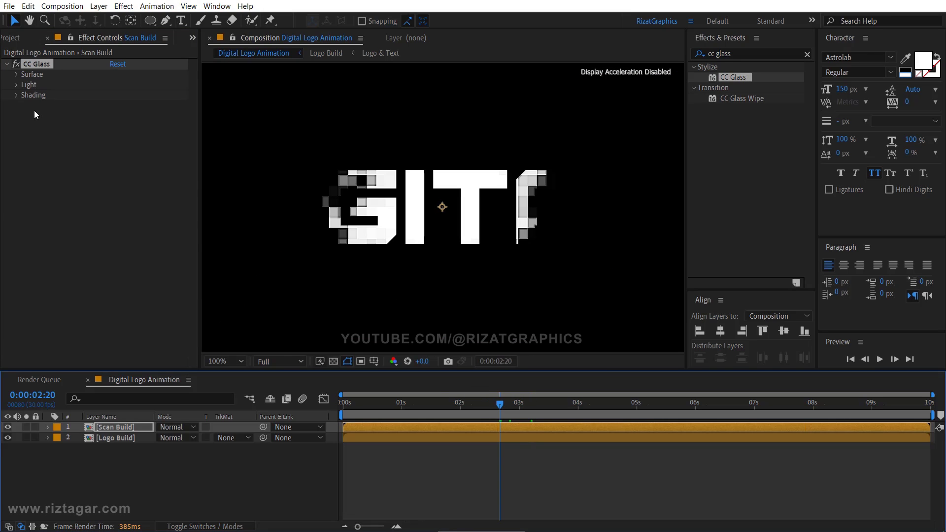
Step: Set CC Glass surface to Alpha bump map, Softness 1, Height -35, Displacement 200
click(16, 75)
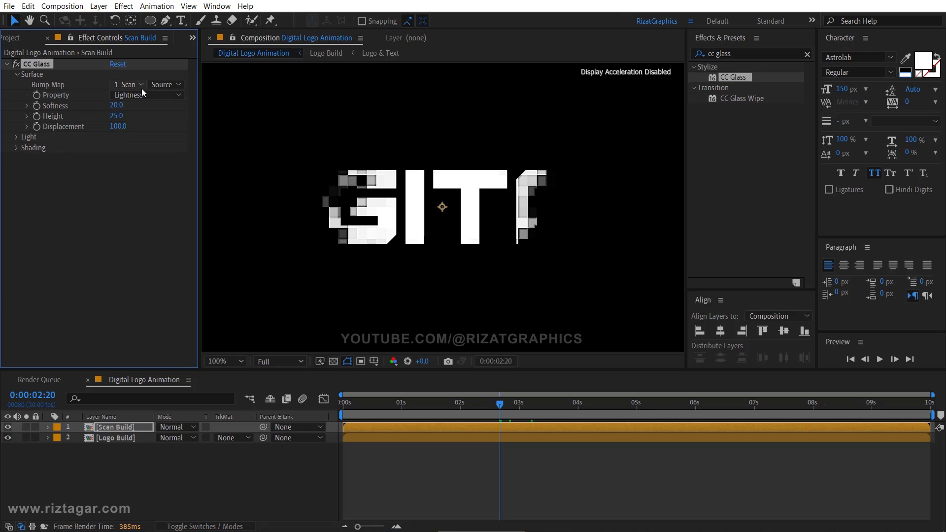
click(160, 99)
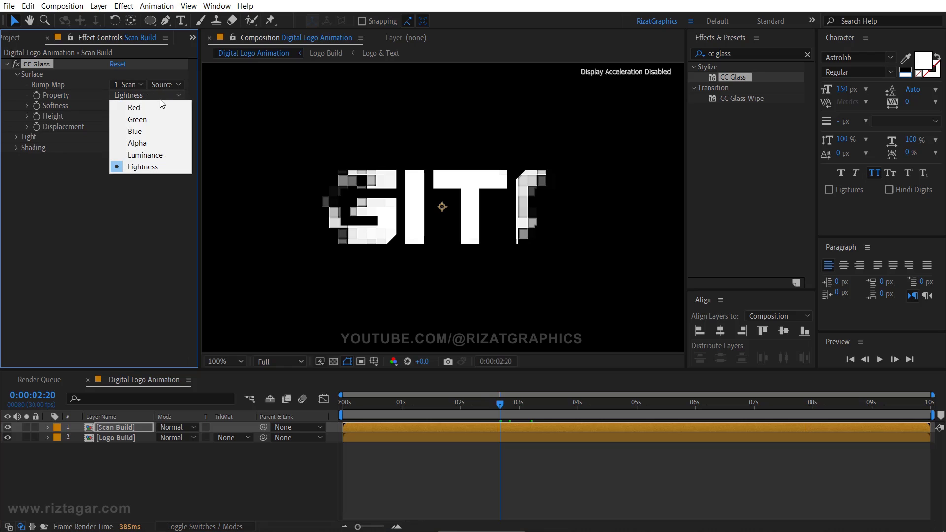
click(174, 145)
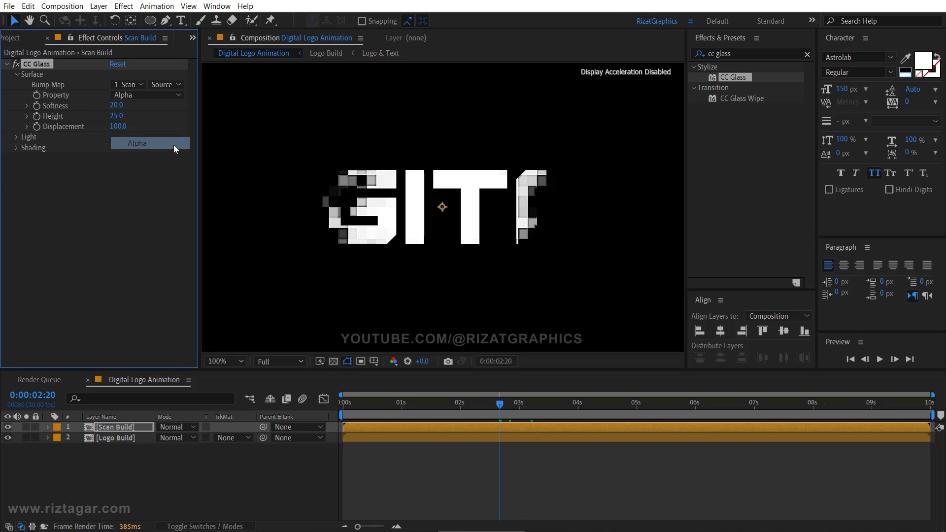
click(117, 105)
text(1)
key(Return)
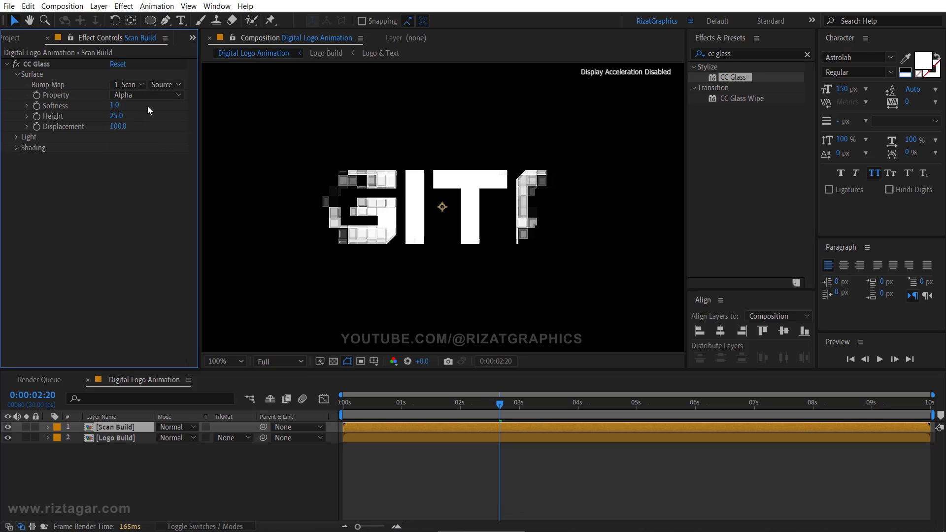
click(117, 117)
text(-3)
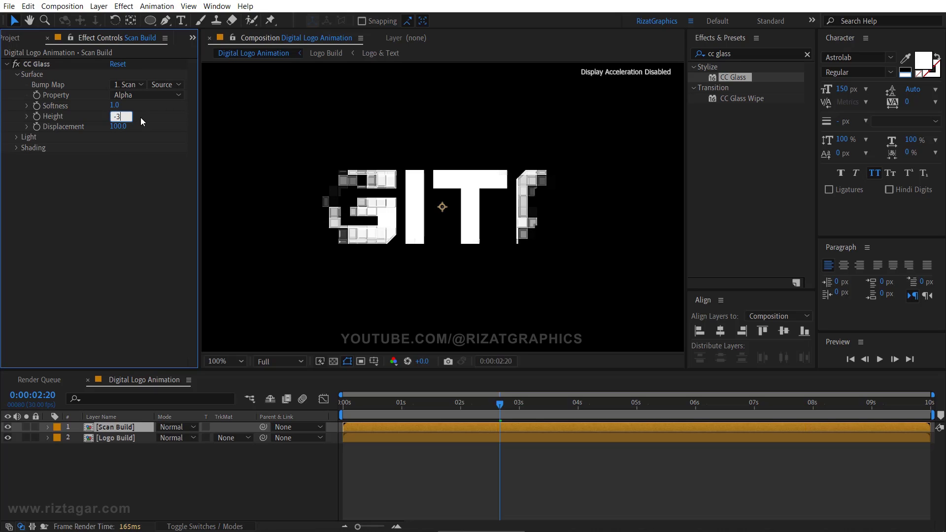
text(5)
key(Return)
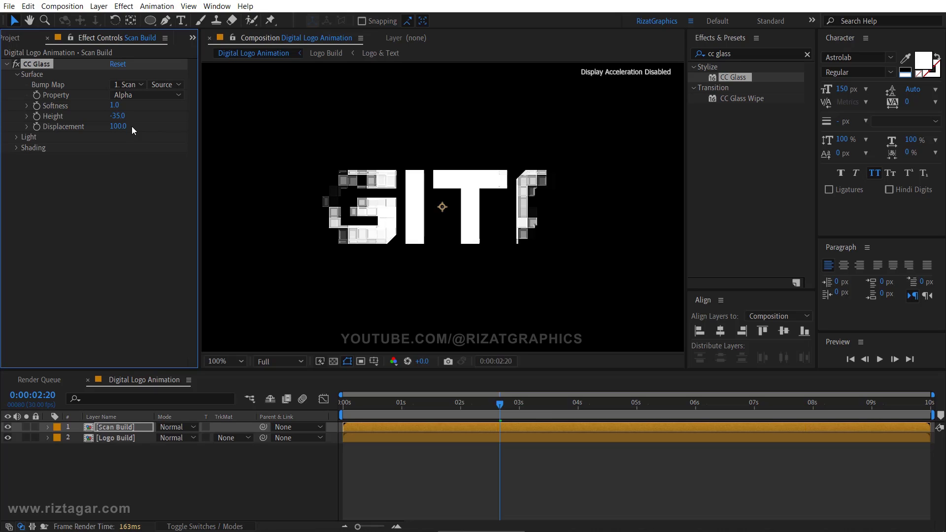
click(127, 127)
text(200)
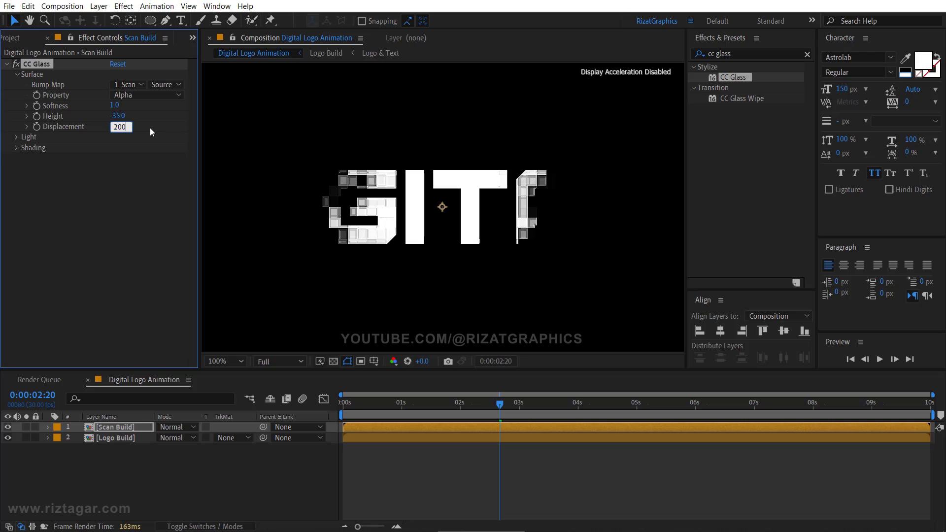
key(Return)
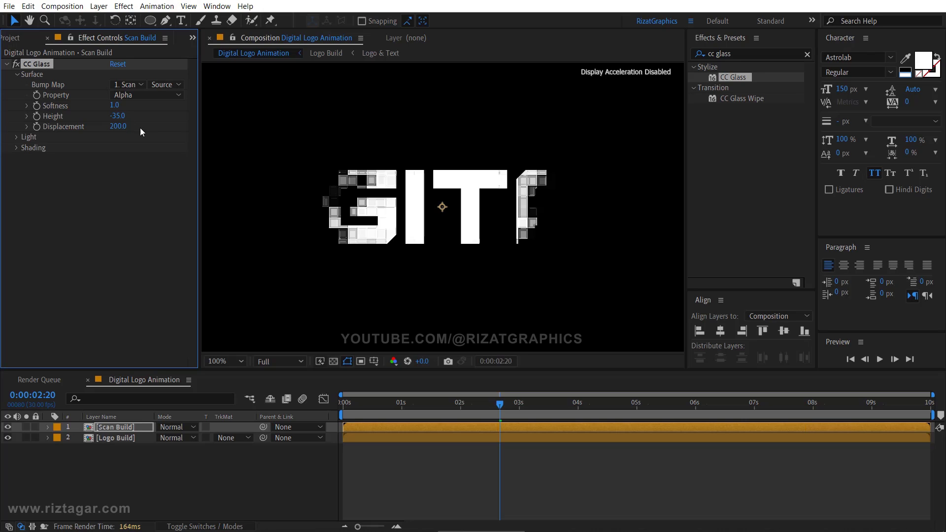
click(7, 64)
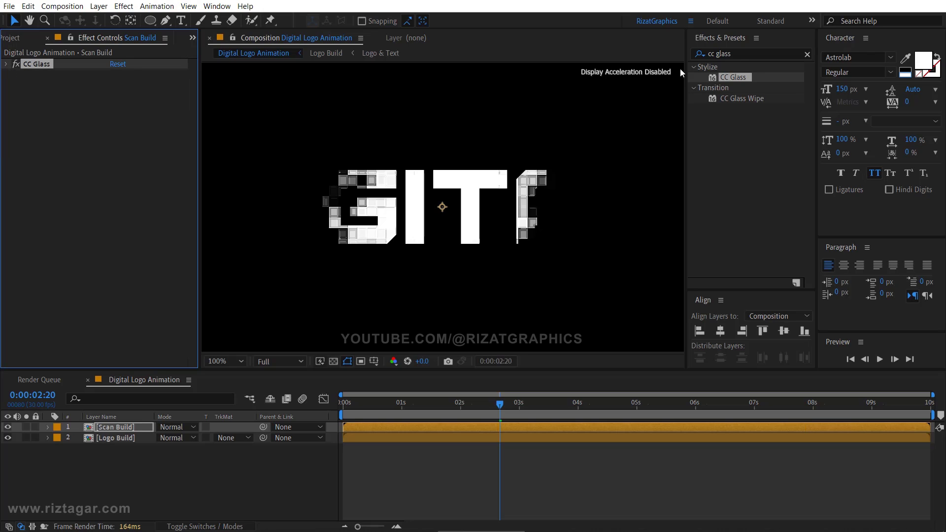
Step: Apply Displacement Map to Scan Build with max horizontal displacement 200 and vertical 0
double_click(740, 54)
text(displace)
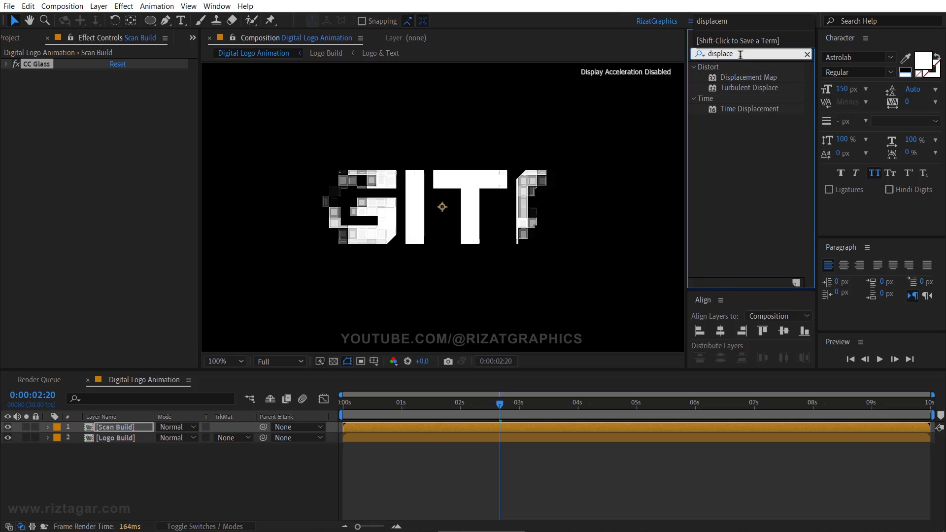
double_click(771, 78)
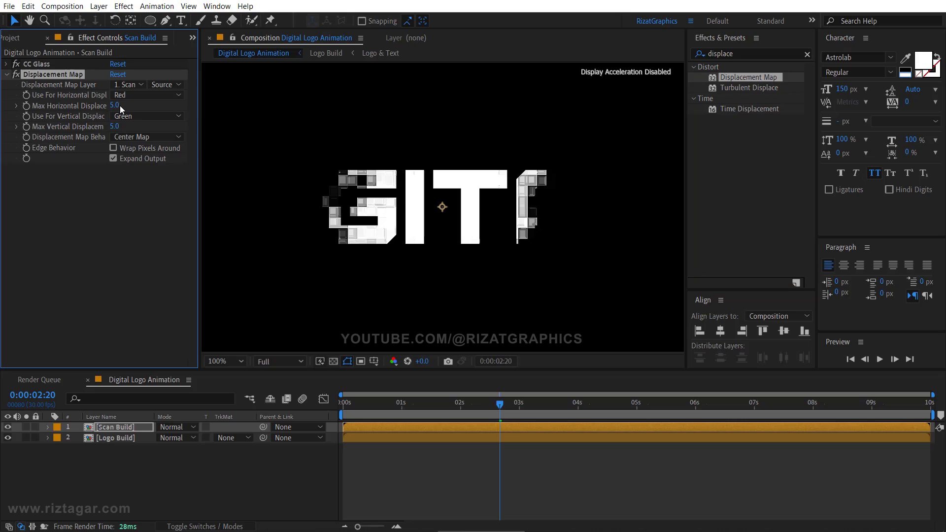
click(115, 105)
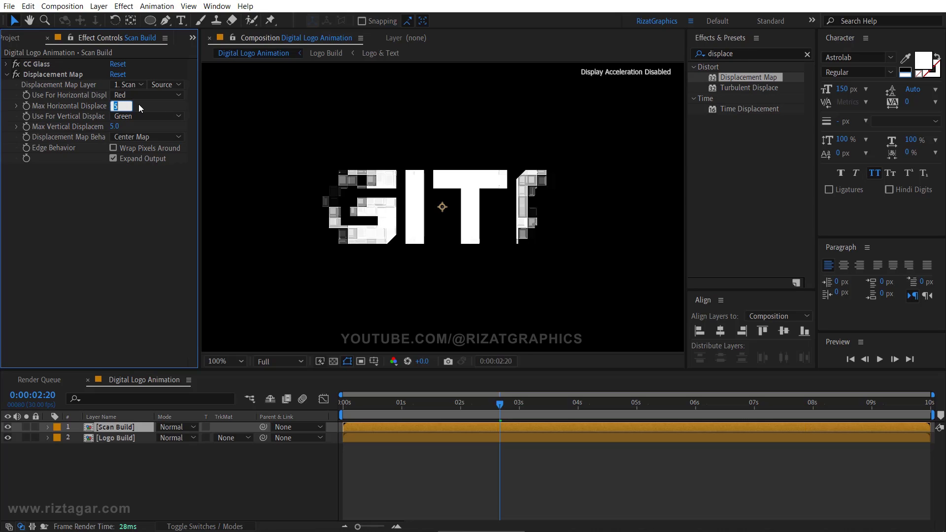
key(Return)
click(117, 126)
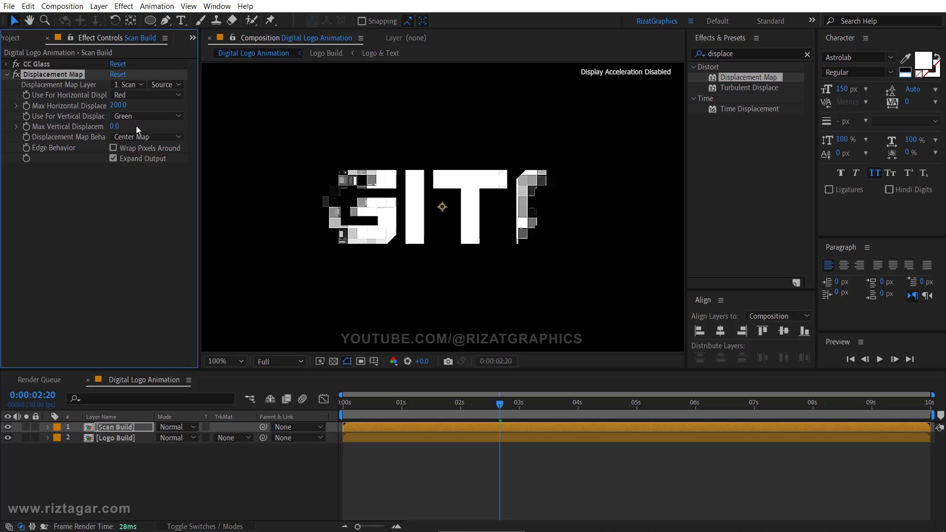
click(7, 74)
Step: Apply the Colorama effect to the Scan Build layer
double_click(754, 53)
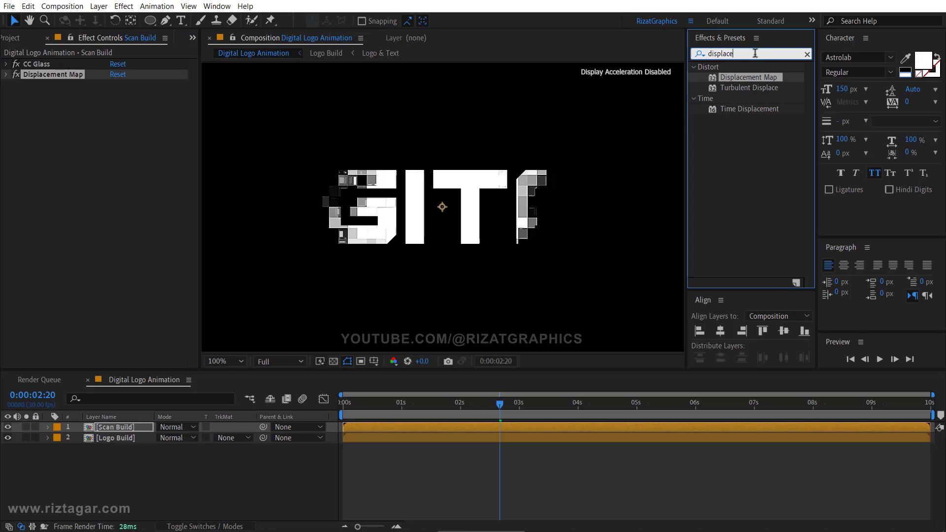
text(coloram)
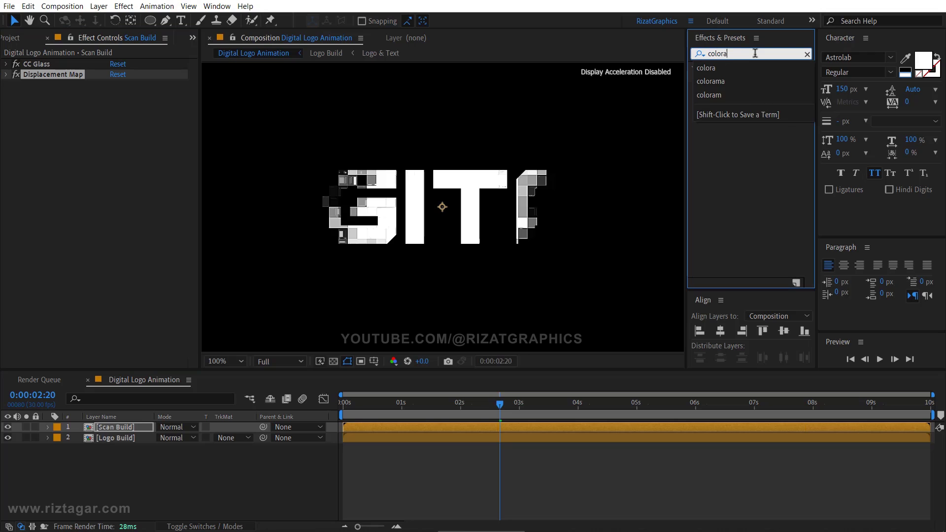
click(741, 115)
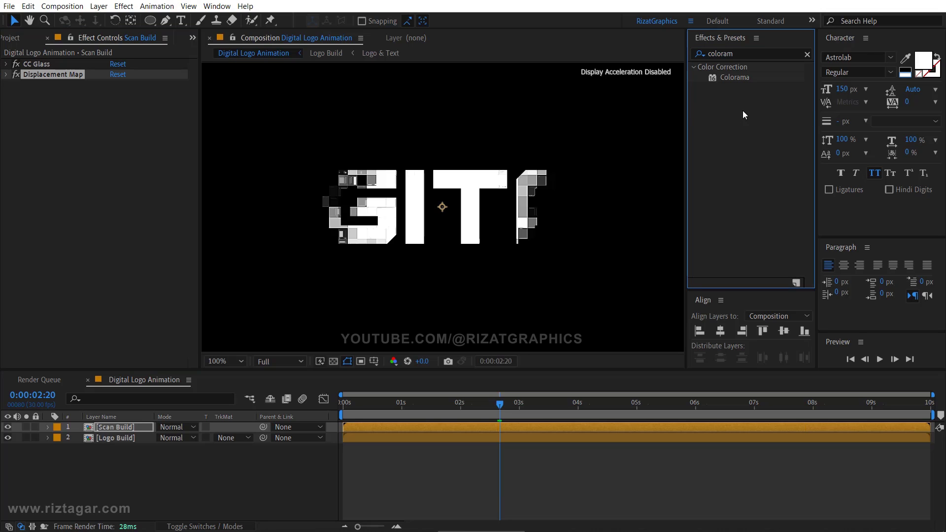
click(747, 77)
double_click(746, 77)
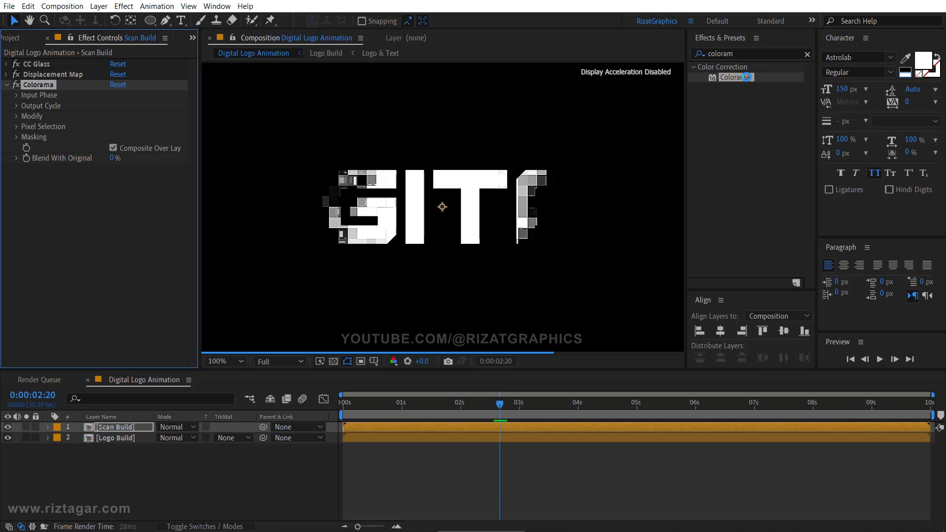
Step: Turn off Colorama's Modify Alpha and set Add Phase to the Scan Build layer
click(16, 116)
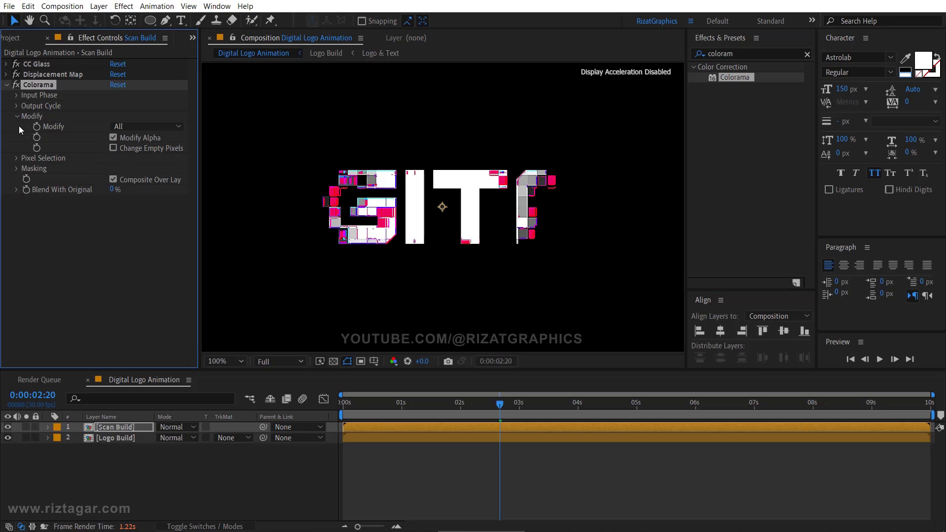
click(113, 138)
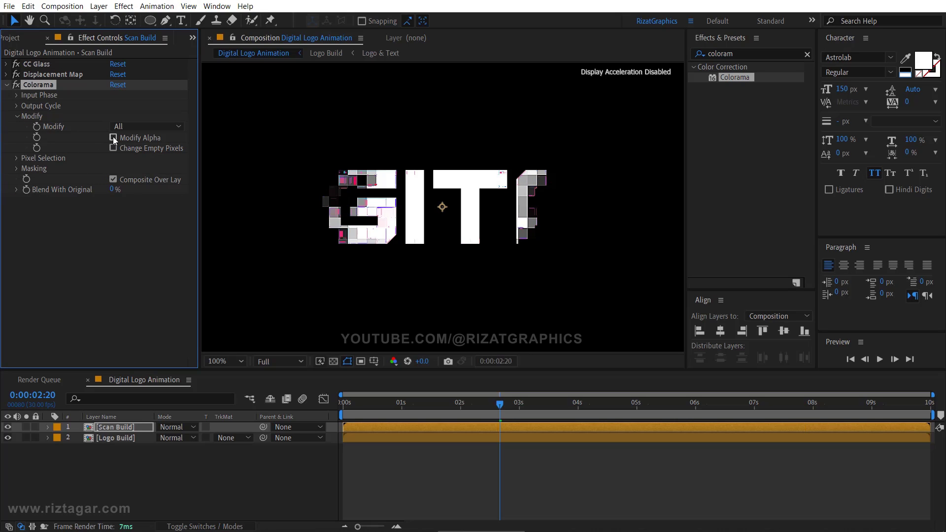
click(16, 95)
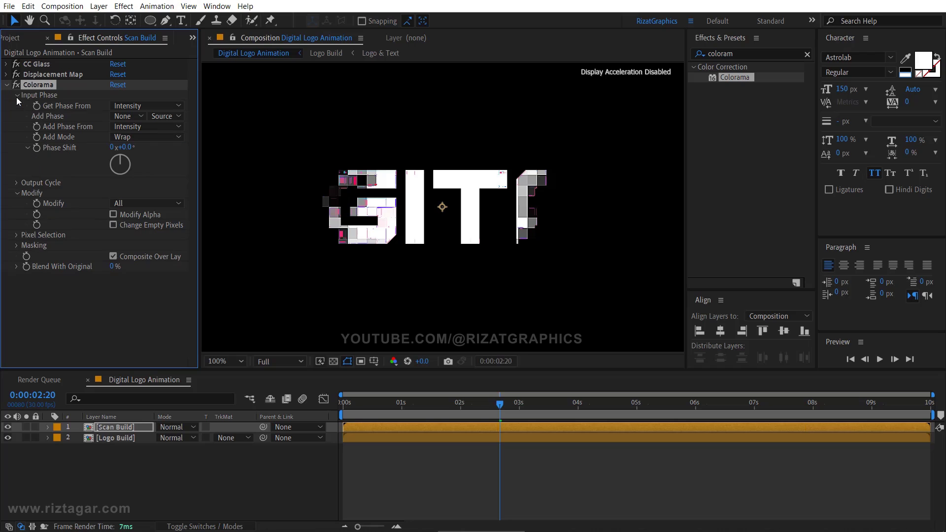
click(138, 117)
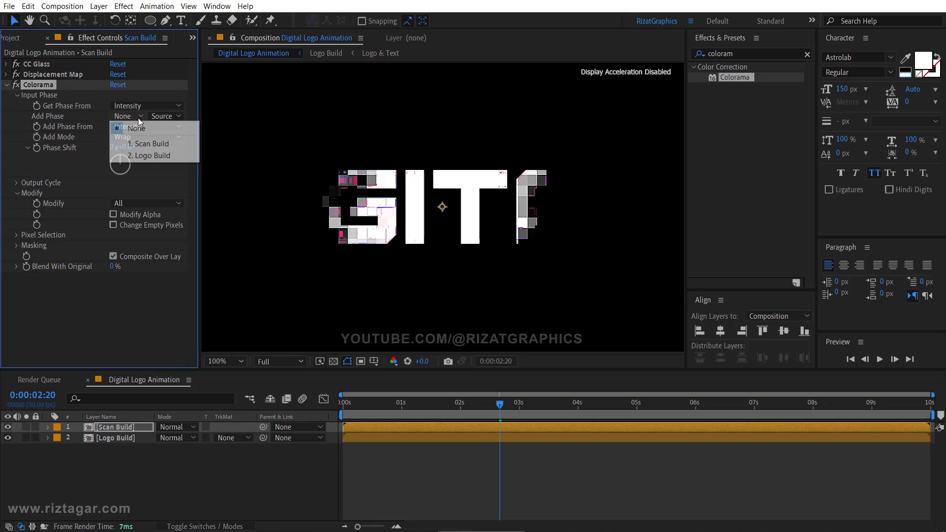
click(170, 144)
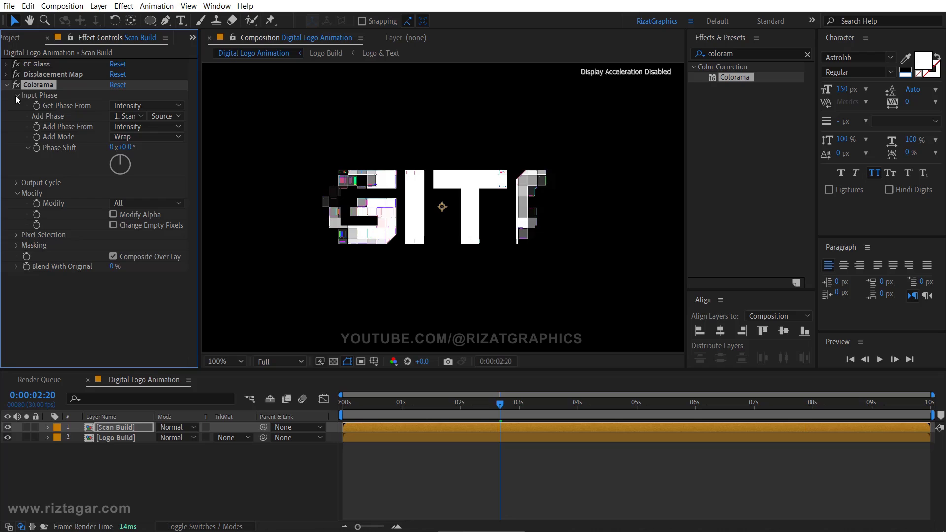
click(7, 86)
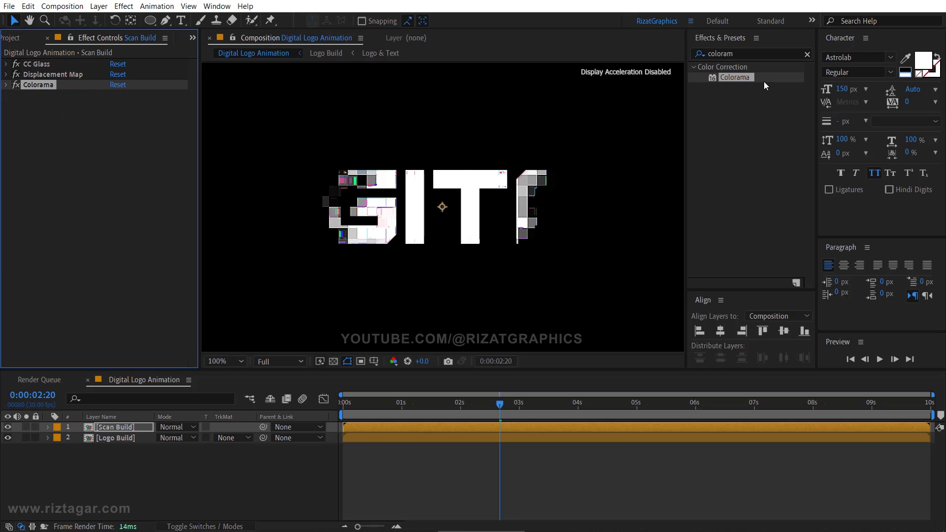
click(759, 54)
Step: Add a Glow effect to Scan Build with a glow radius of 75
text(glow)
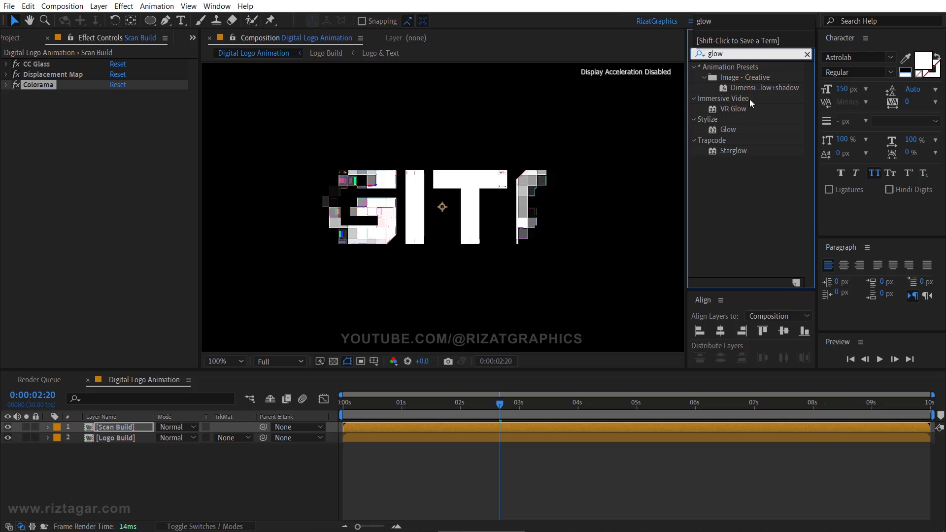
double_click(728, 129)
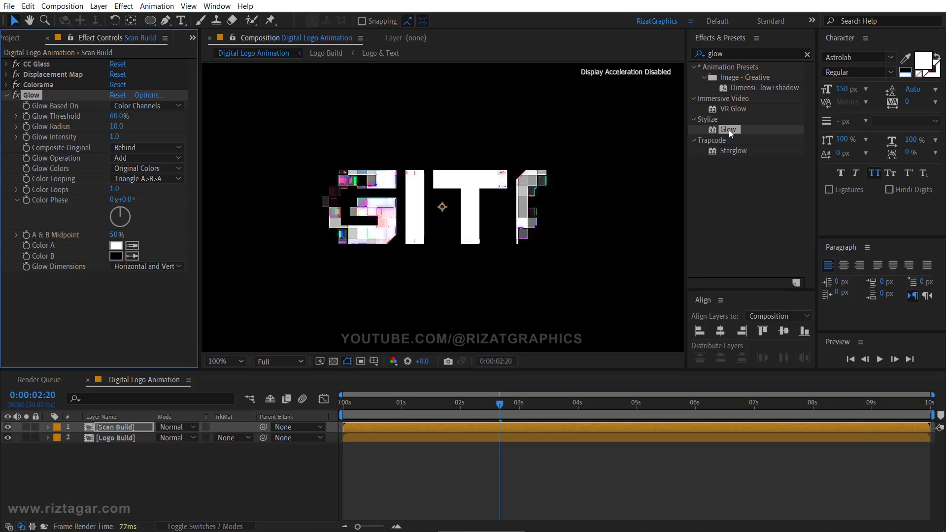
drag(116, 127, 140, 128)
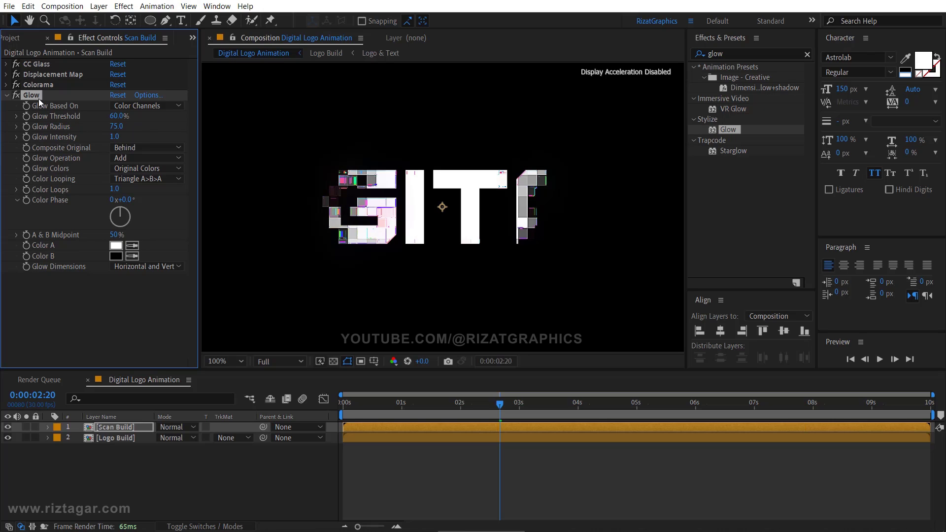
Step: Duplicate the Glow as Glow 2 and set its radius to 100
key(ctrl+d)
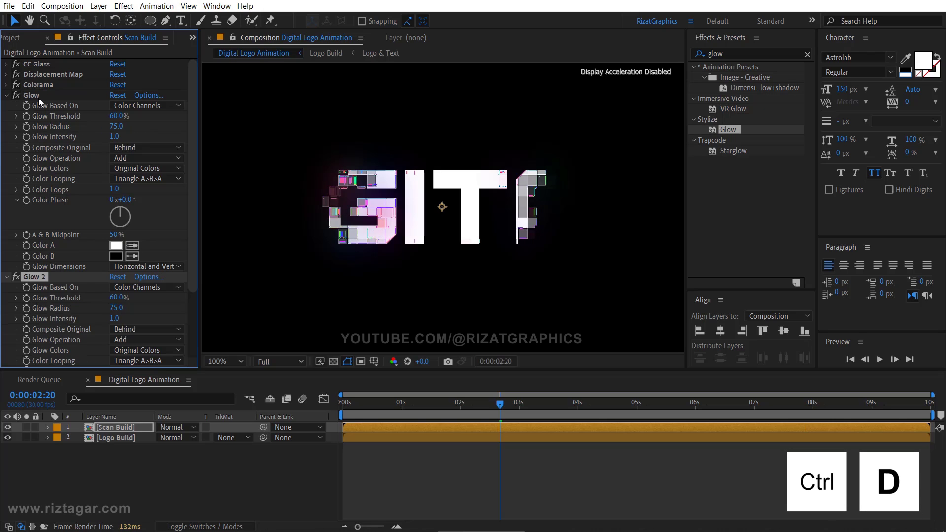
click(7, 95)
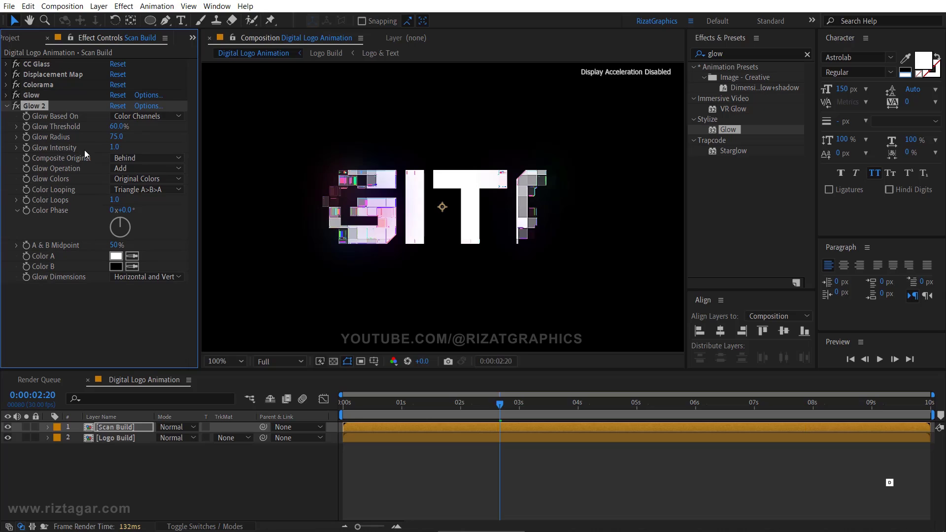
click(116, 137)
text(100)
key(Return)
click(7, 106)
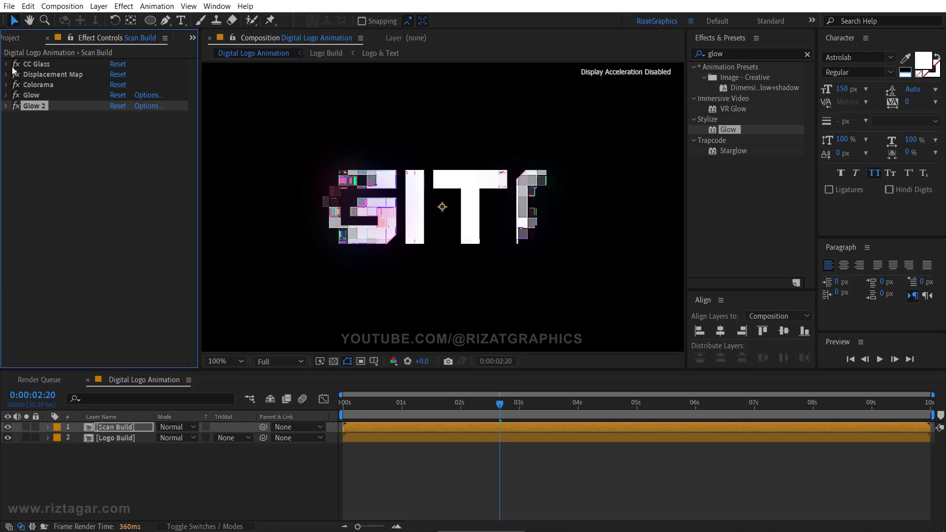
Step: Add the Scan Build comp as a new top layer with an inverted Find Edges effect
click(14, 37)
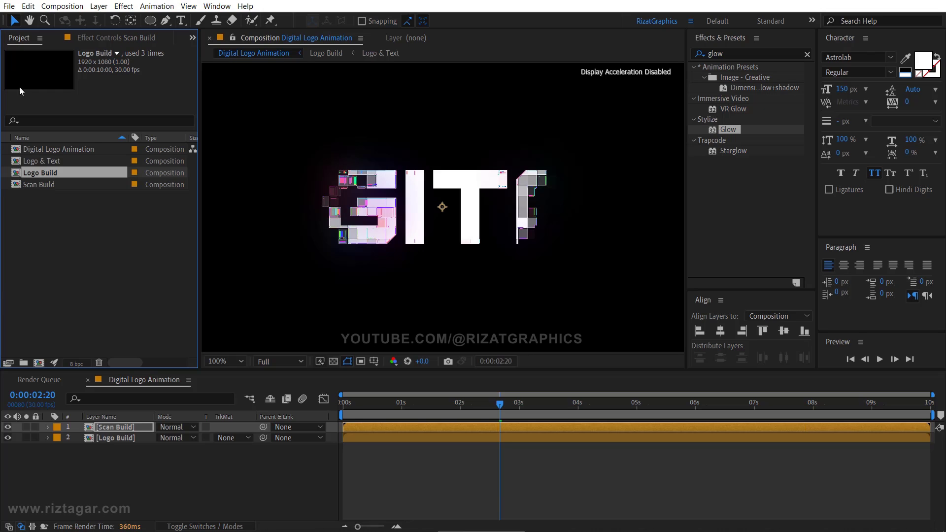
drag(63, 185, 98, 429)
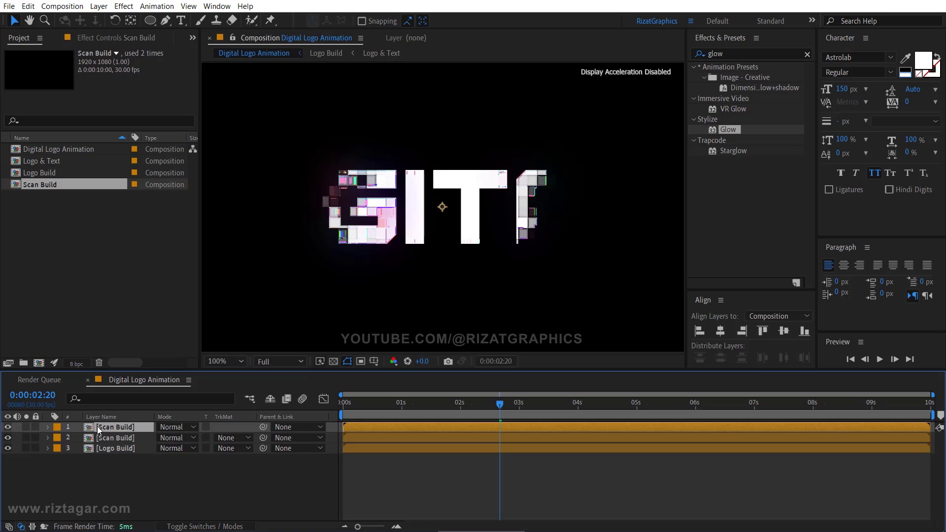
click(755, 55)
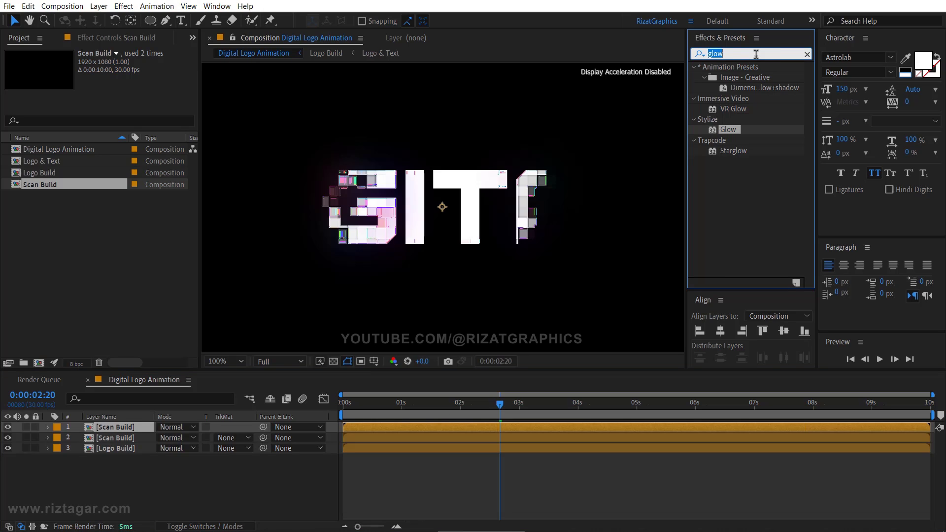
text(find)
click(755, 119)
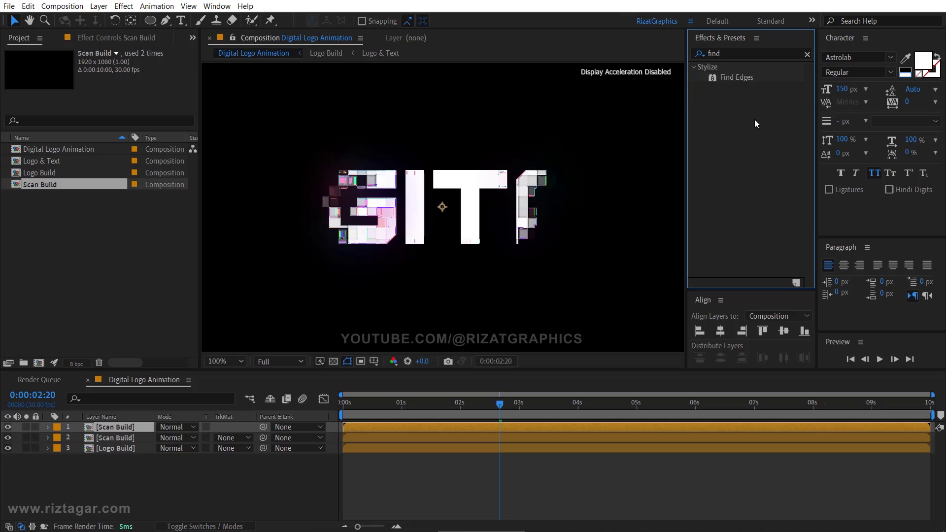
double_click(742, 76)
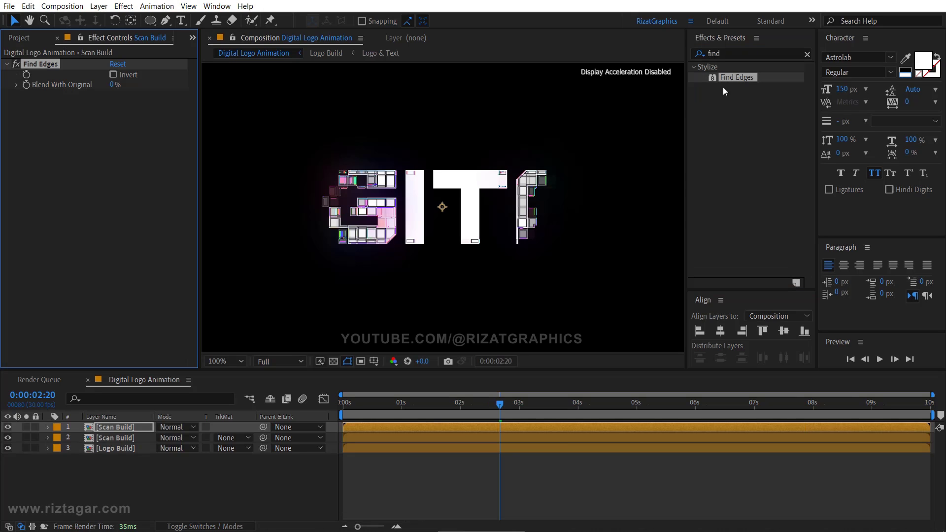
click(114, 75)
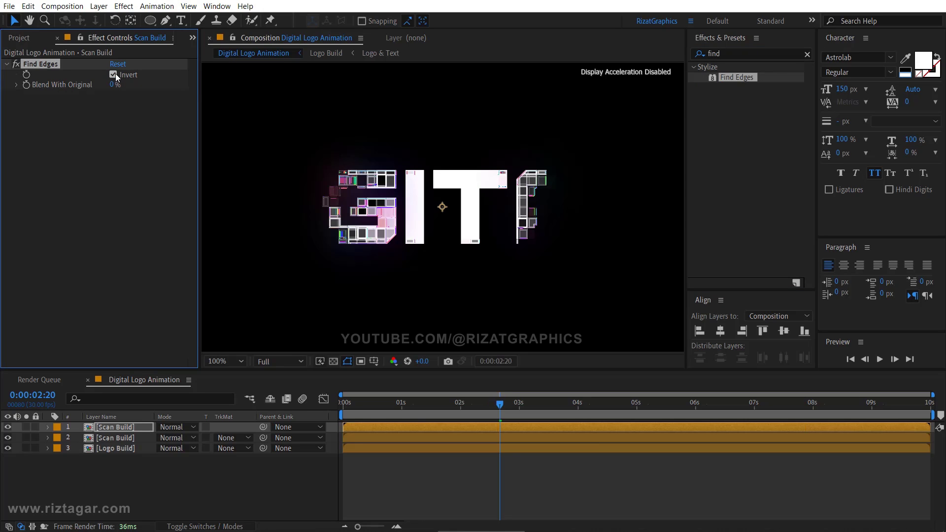
Step: Set the top Scan Build layer to Screen blending mode and preview the animation
click(170, 427)
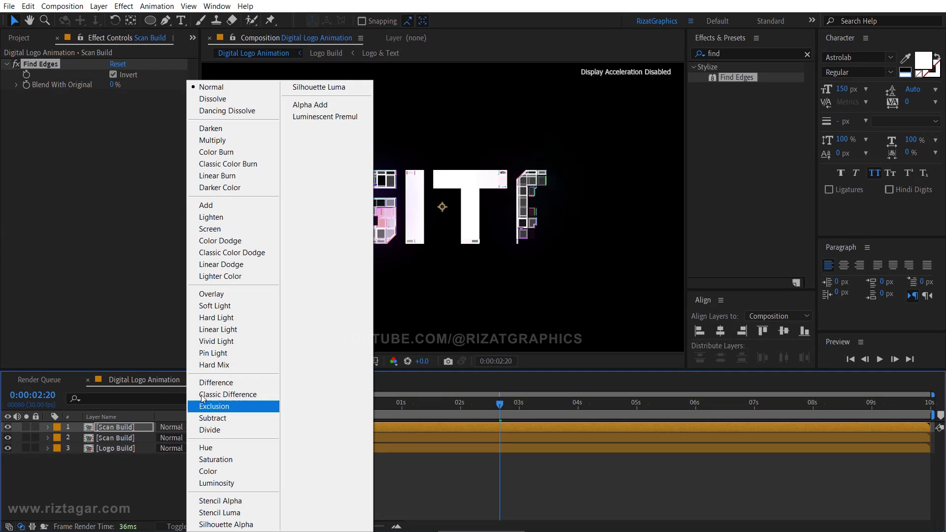
click(241, 231)
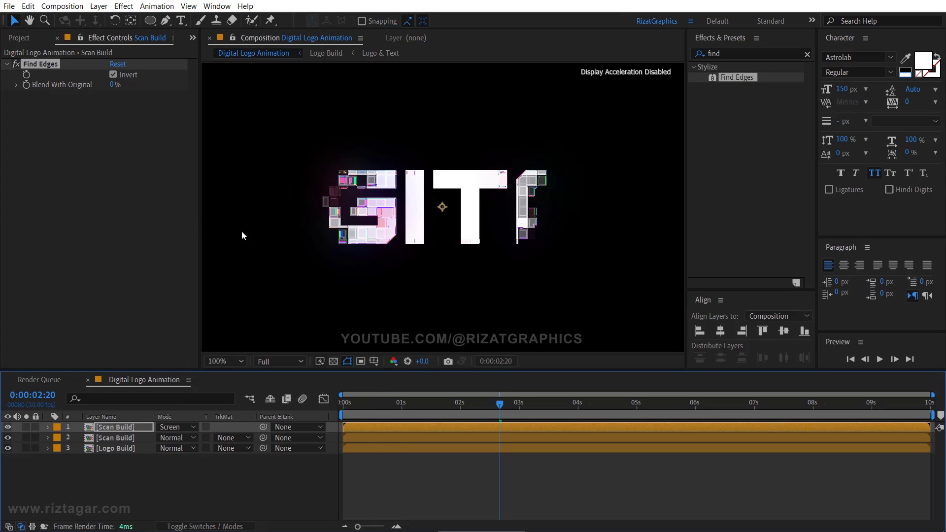
click(16, 64)
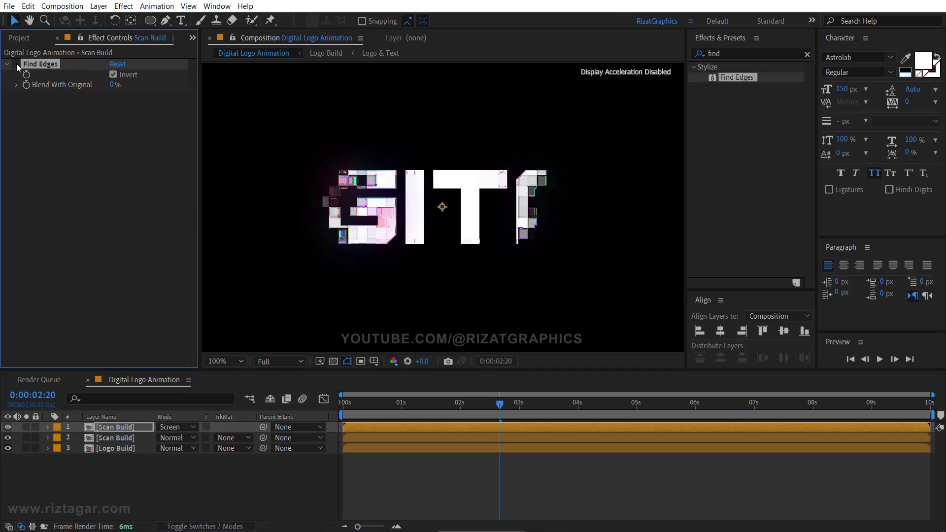
click(16, 63)
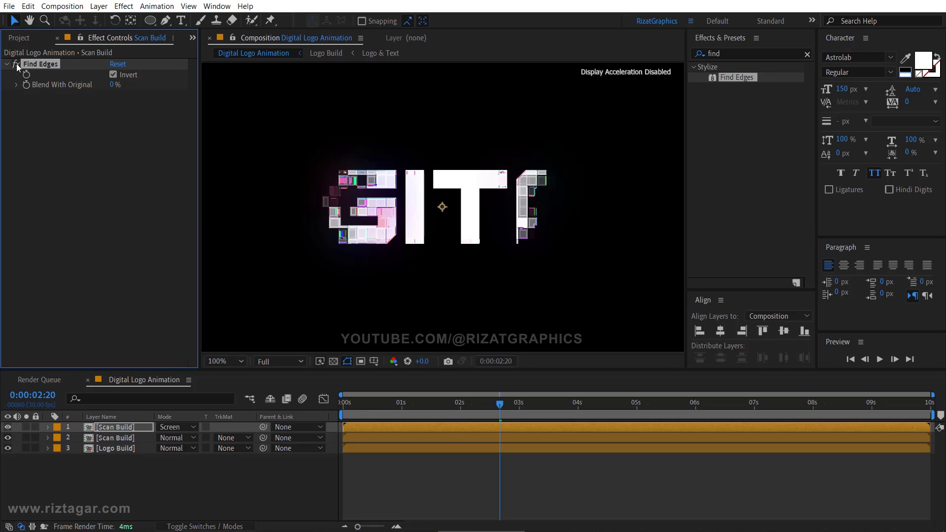
click(880, 360)
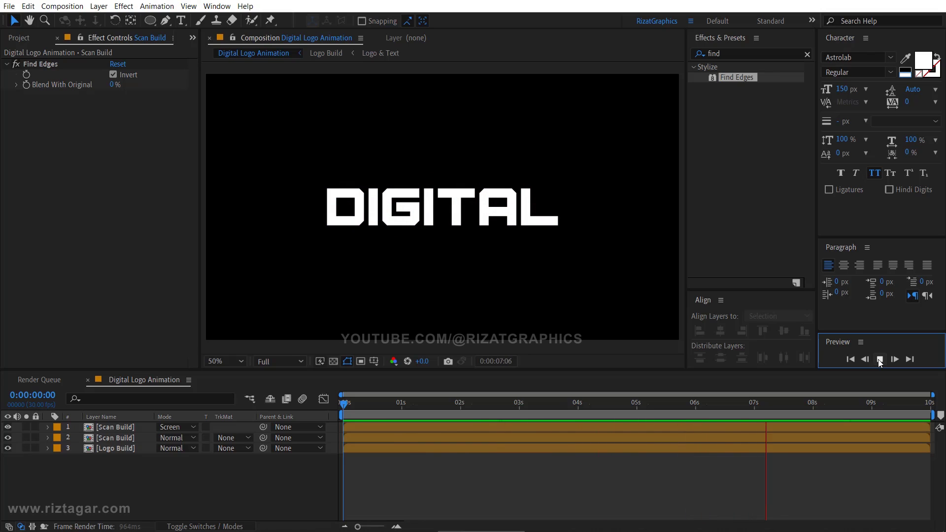
click(880, 360)
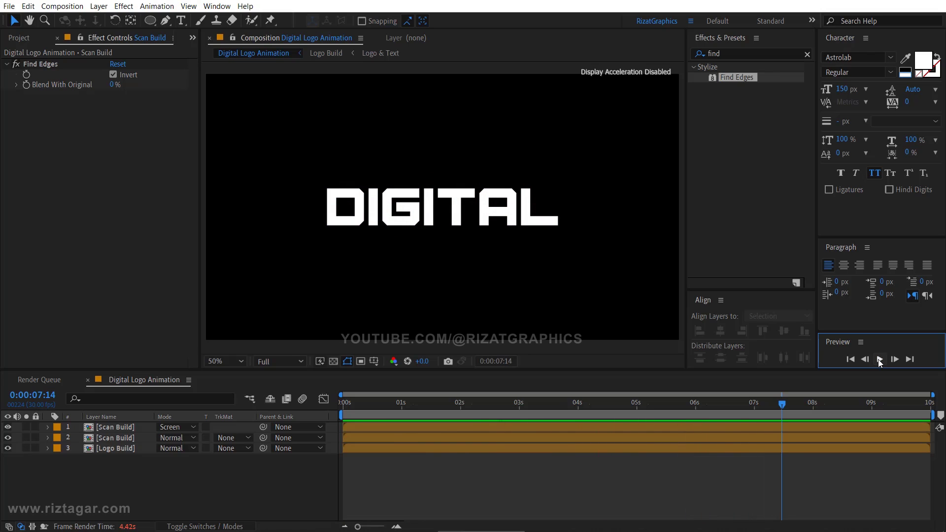
Step: Inside Logo Build, set the Mask layer's Mosaic Horizontal Blocks to 75
double_click(118, 427)
double_click(127, 436)
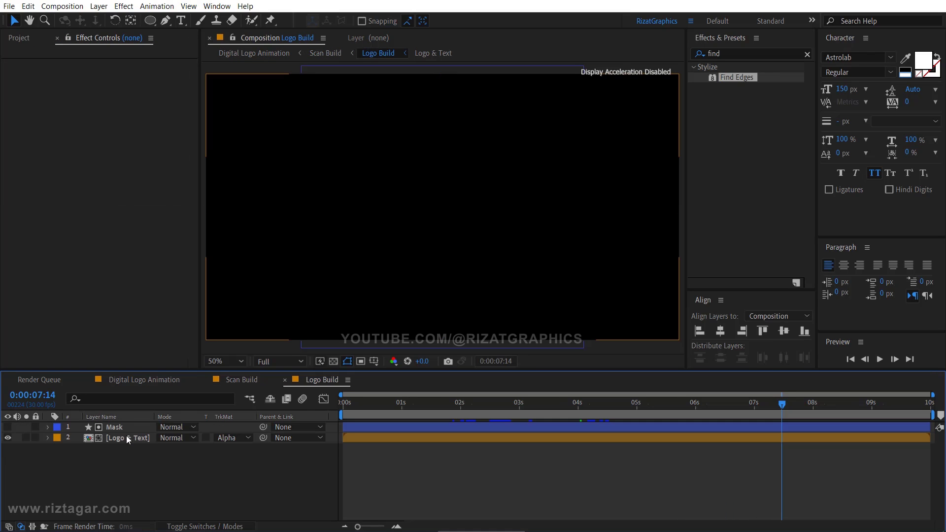
click(128, 428)
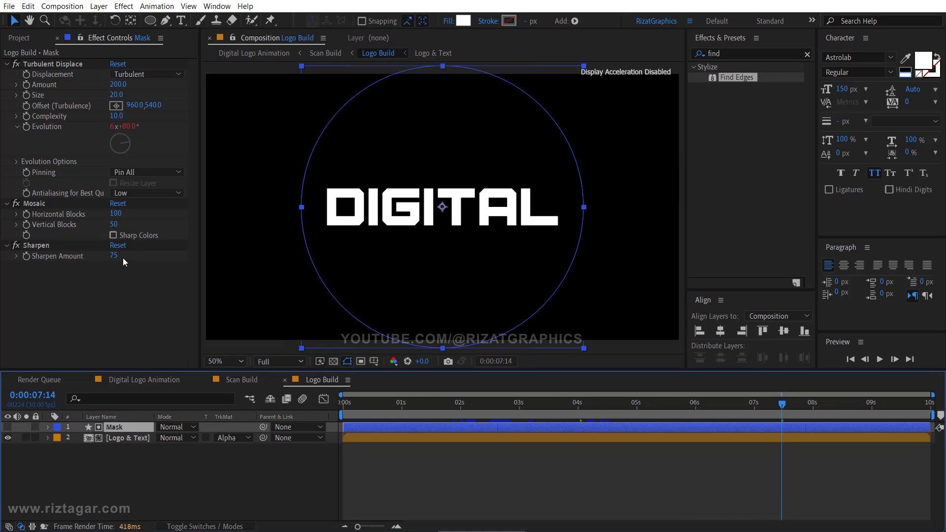
click(117, 214)
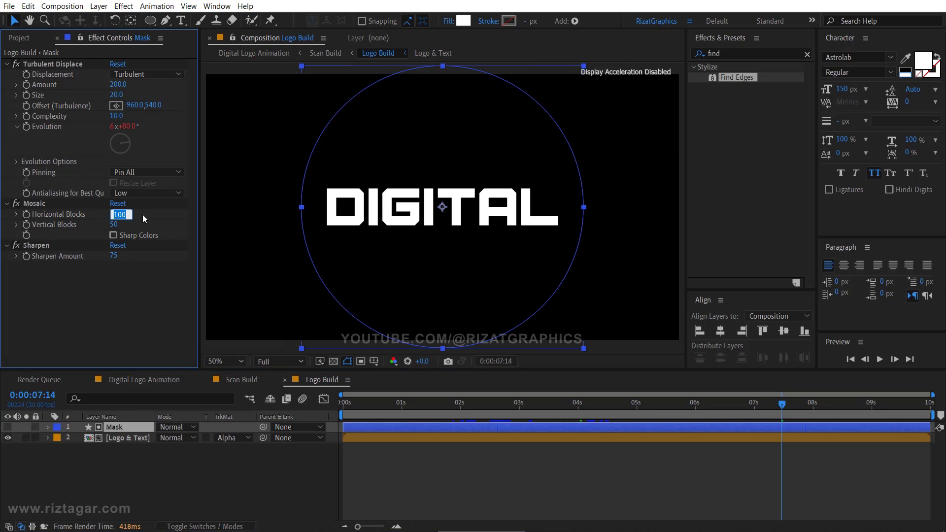
text(75)
key(Return)
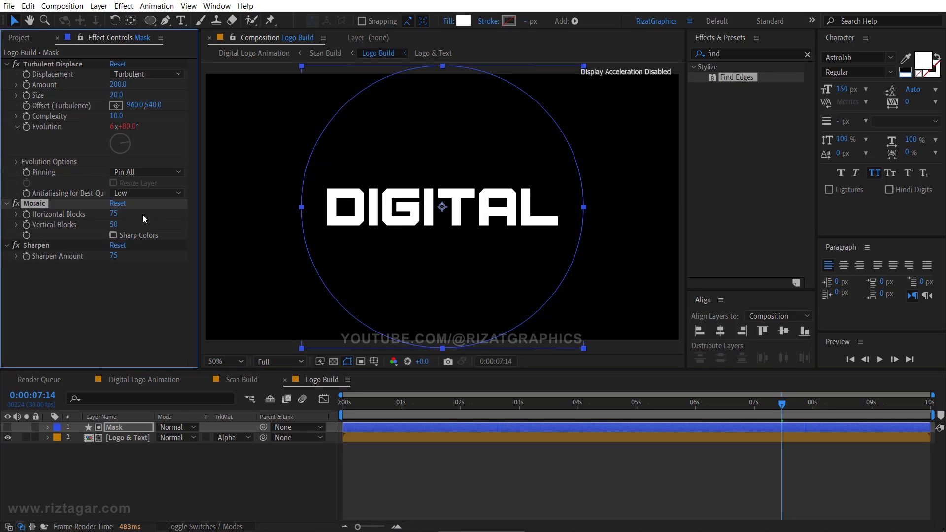
click(115, 225)
Step: Preview Digital Logo Animation from the start, ending on a partly built glitch frame
click(128, 377)
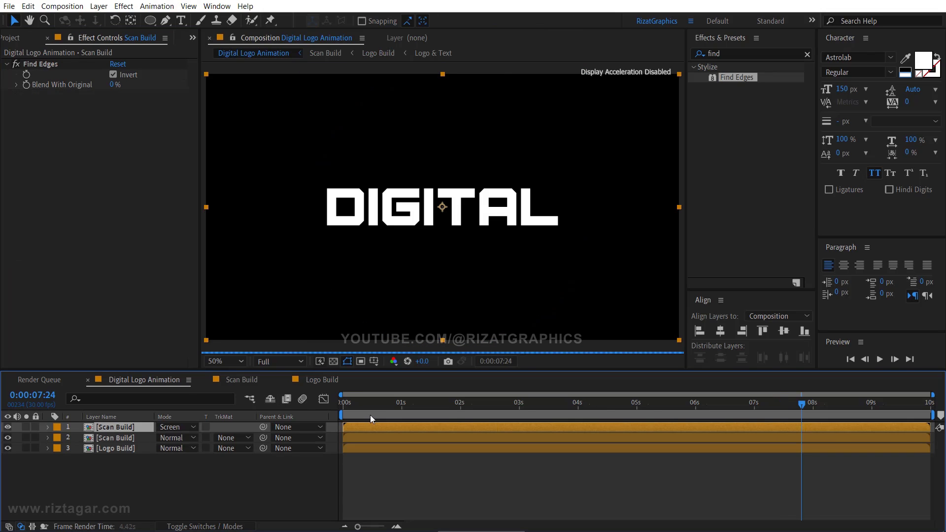
click(340, 403)
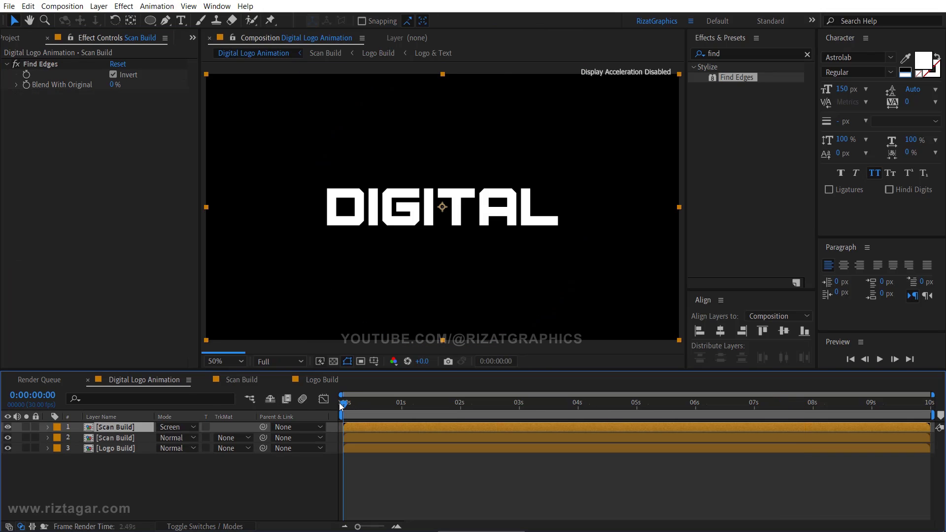
click(879, 361)
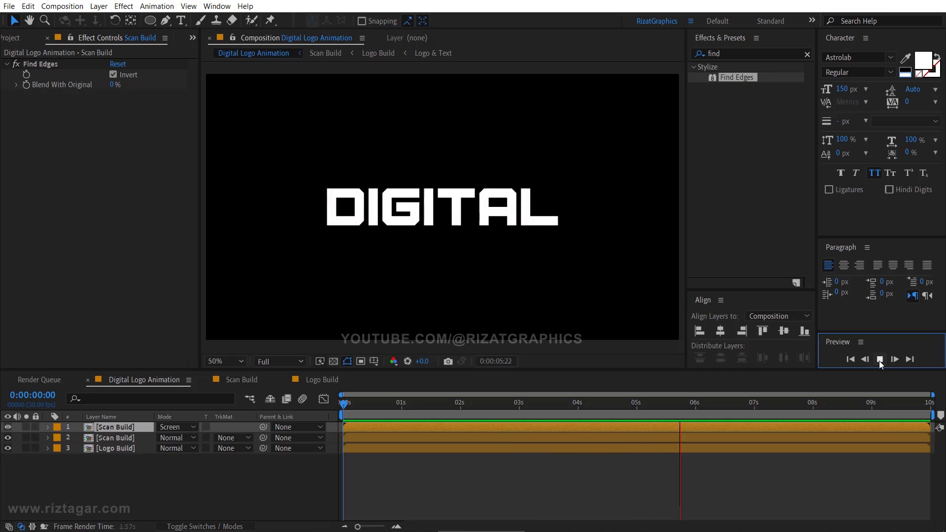
click(879, 361)
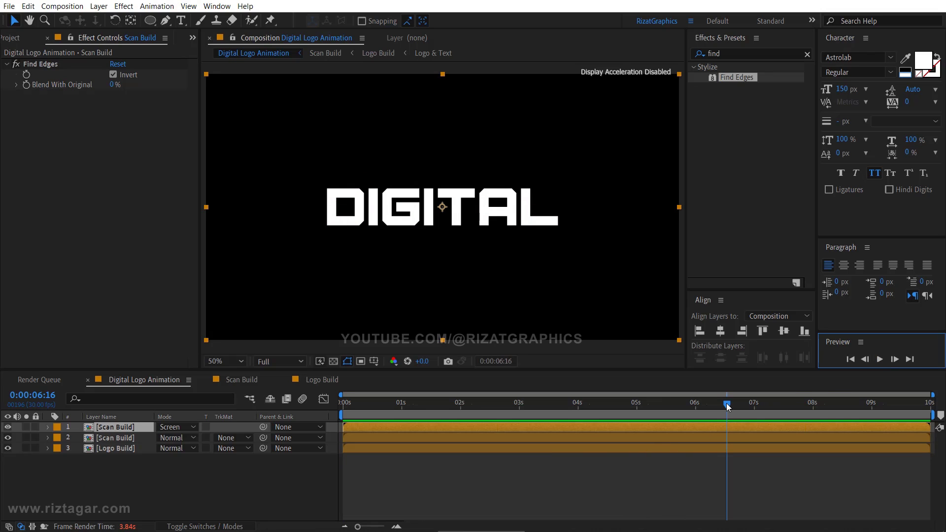
drag(727, 405, 533, 393)
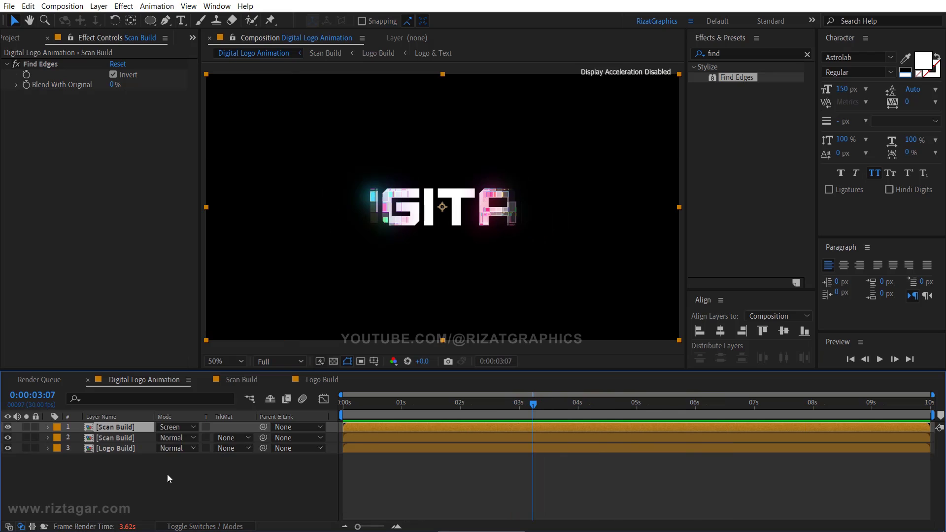
Step: Add a null object and parent the three content layers to Null 1
right_click(154, 482)
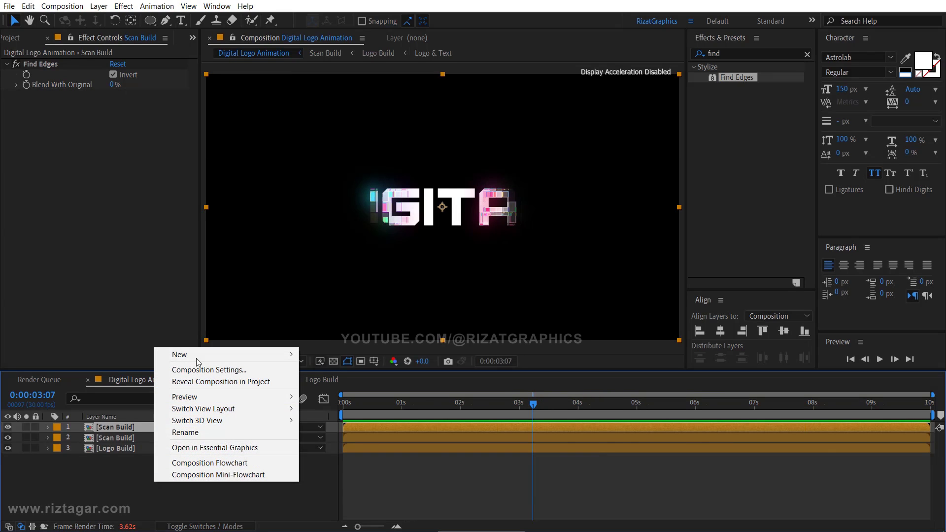
mouse_move(196, 353)
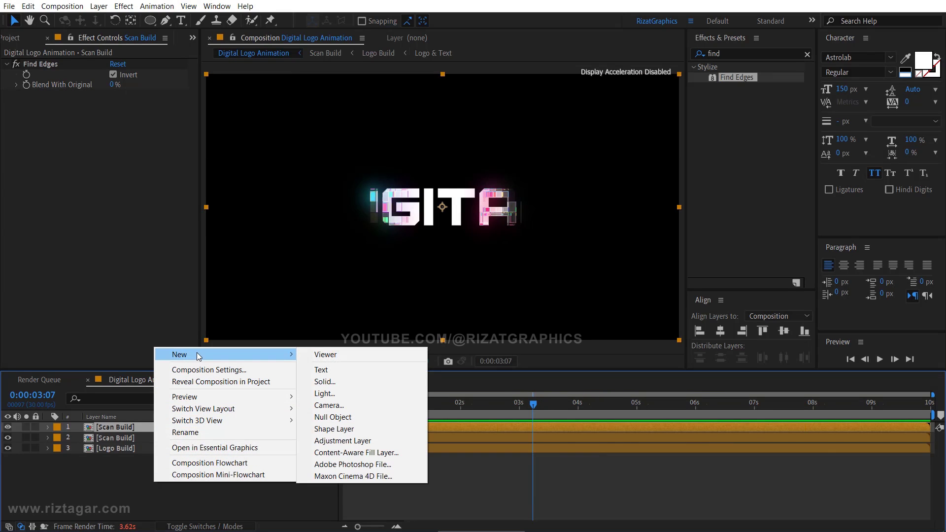
click(367, 418)
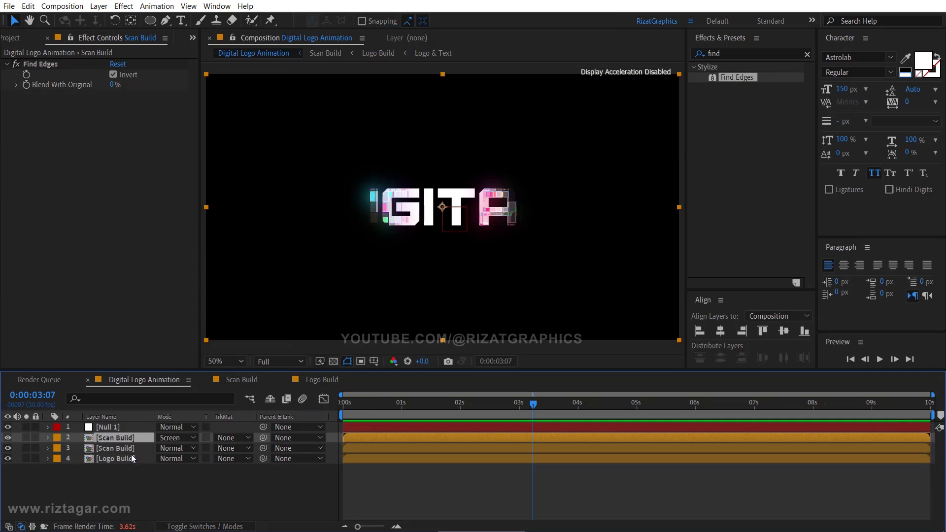
shift+click(130, 459)
drag(264, 458, 132, 429)
click(132, 427)
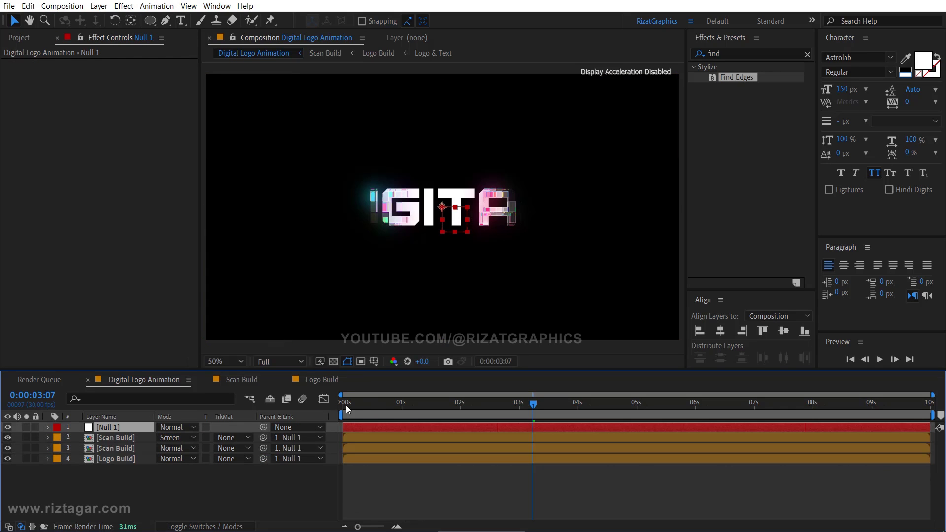
Step: Keyframe Null 1's Scale at 115% at the start of the timeline
drag(347, 408, 337, 409)
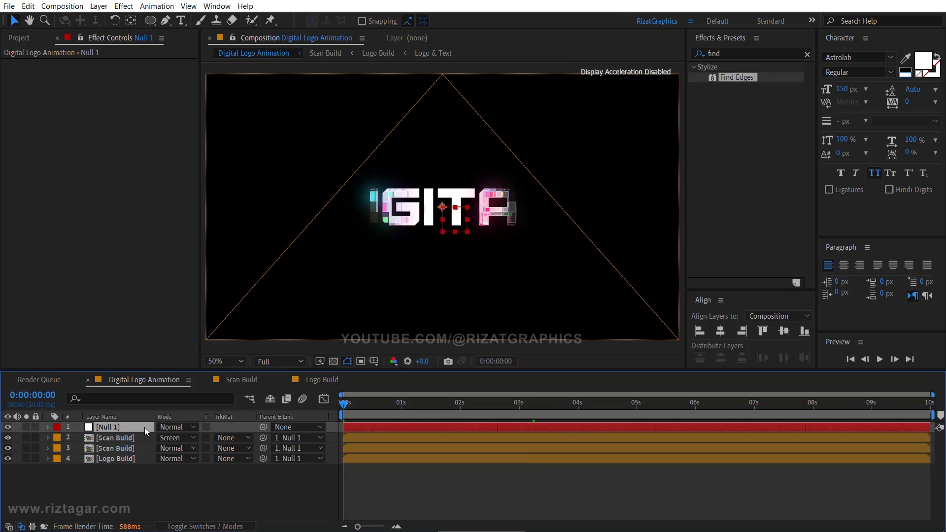
key(s)
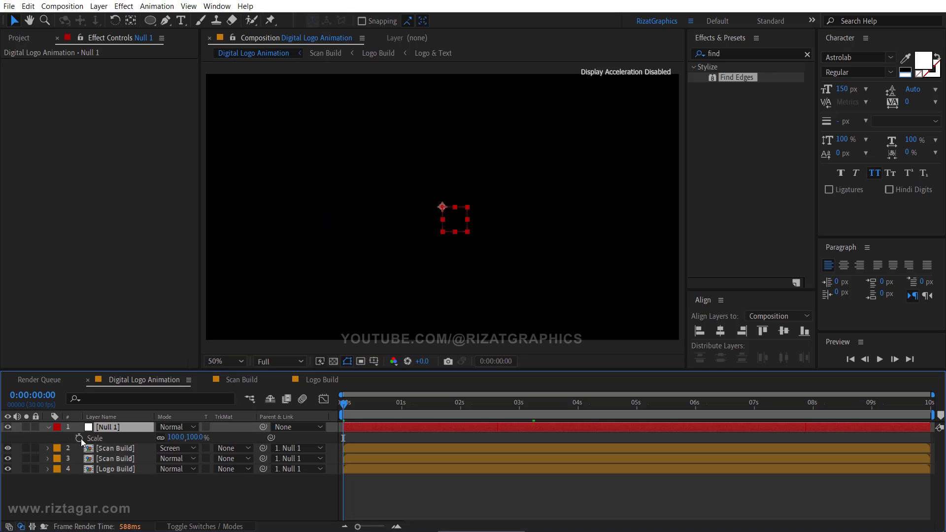
click(79, 438)
click(177, 437)
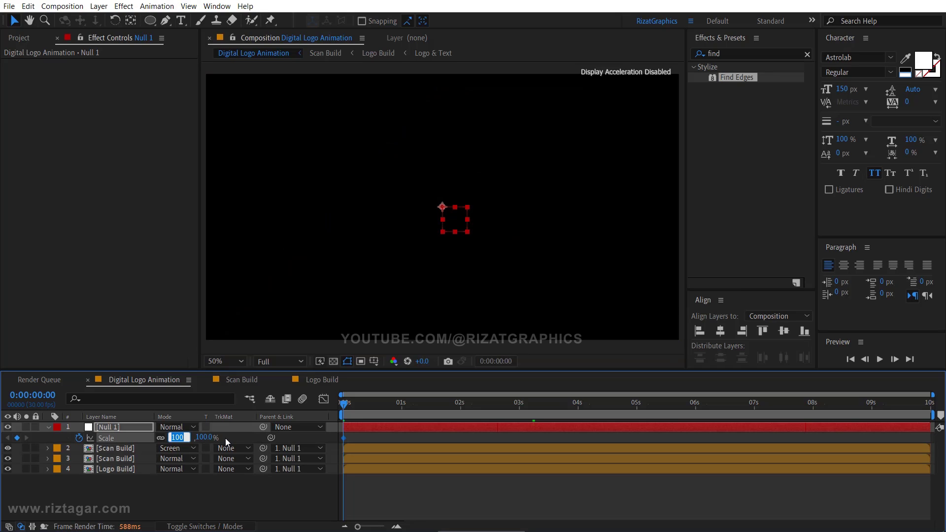
text(115)
key(Return)
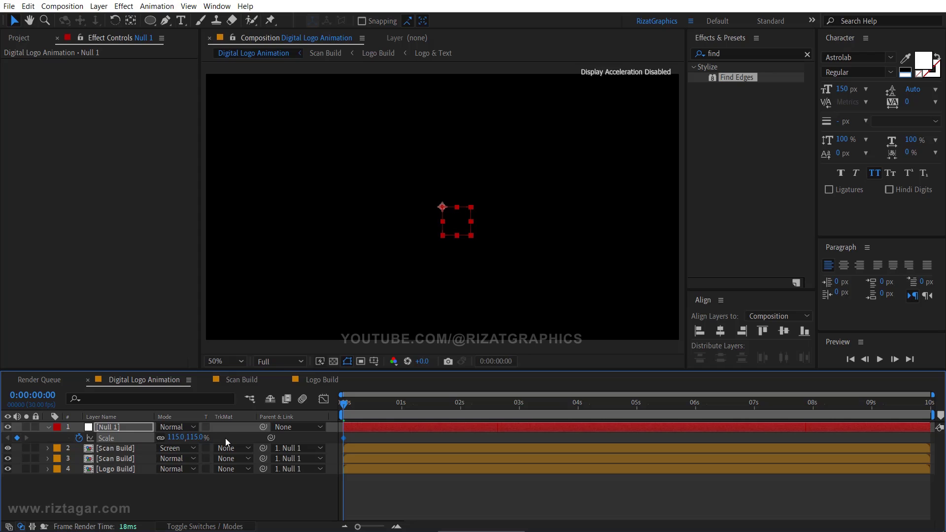
Step: Set Null 1's Scale to 95% on the last frame and Easy Ease both keyframes
click(929, 405)
click(199, 438)
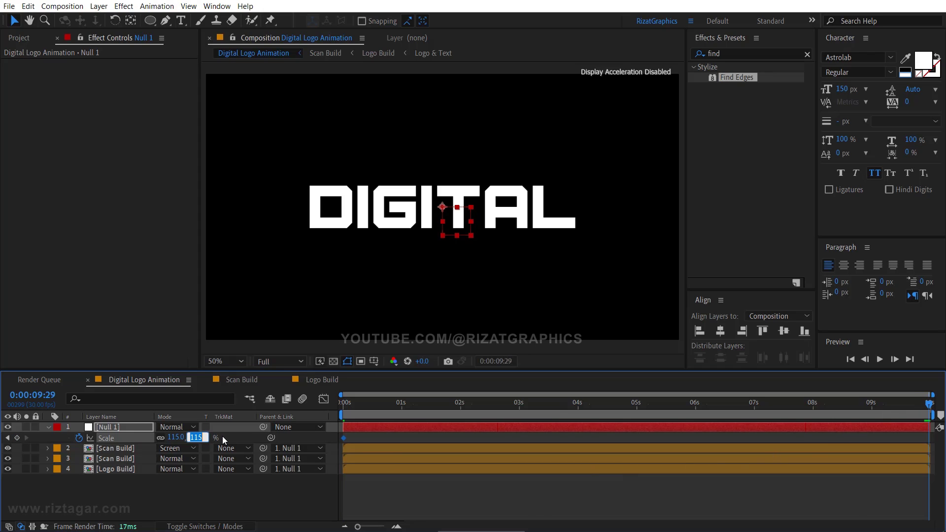
text(95)
key(Return)
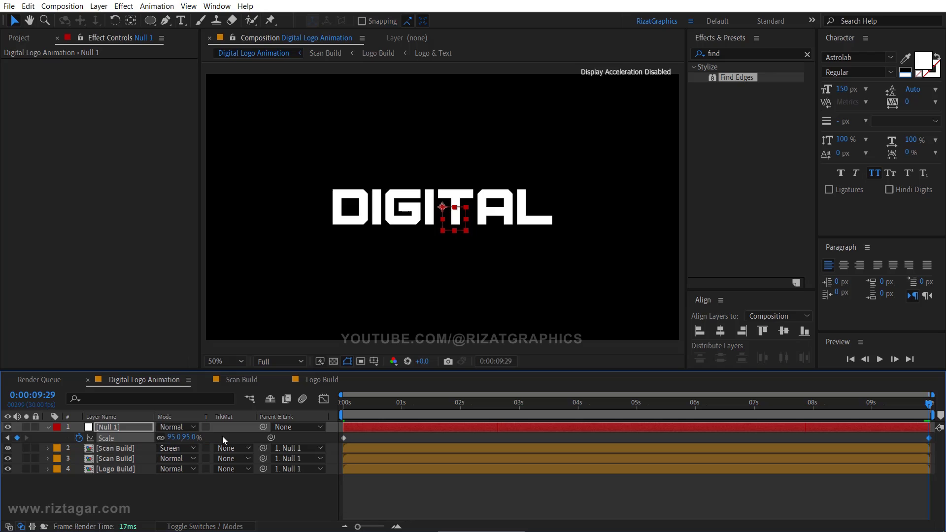
drag(337, 438, 935, 444)
key(F9)
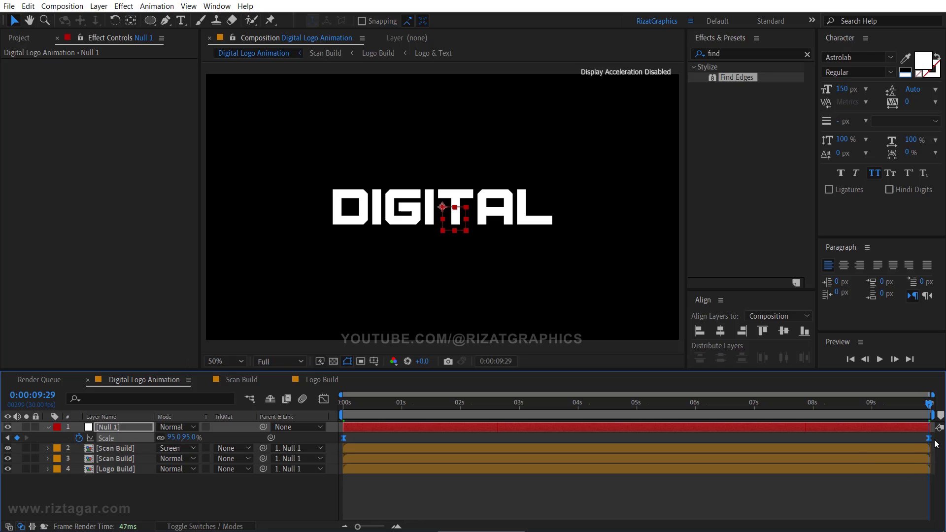
Step: Drill through Scan Build and Logo Build into Logo & Text and select the Digital layer
click(48, 427)
double_click(115, 438)
double_click(114, 427)
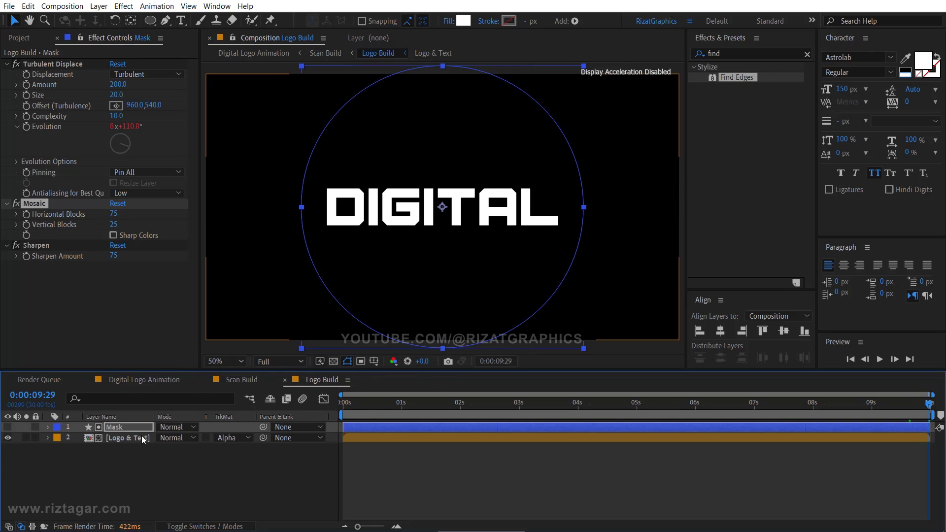
double_click(135, 426)
click(134, 427)
Step: Make the DIGITAL text fill violet (#6700F0), then return to Digital Logo Animation at 6 seconds
click(923, 60)
drag(470, 315, 481, 297)
click(454, 273)
click(455, 265)
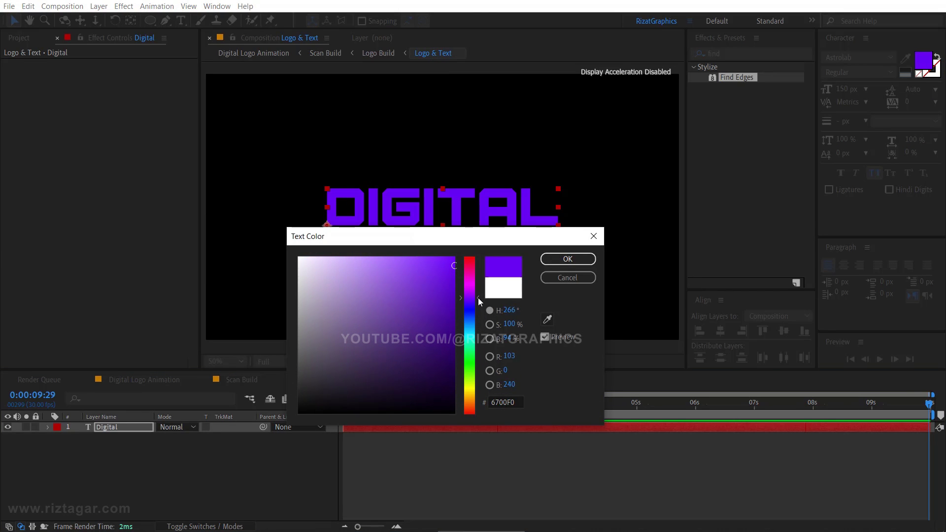
click(557, 260)
click(167, 381)
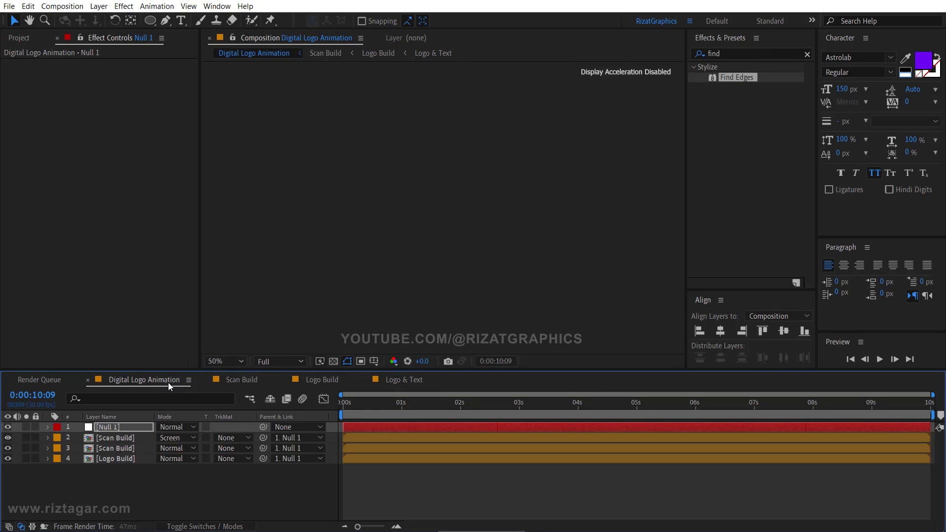
click(697, 408)
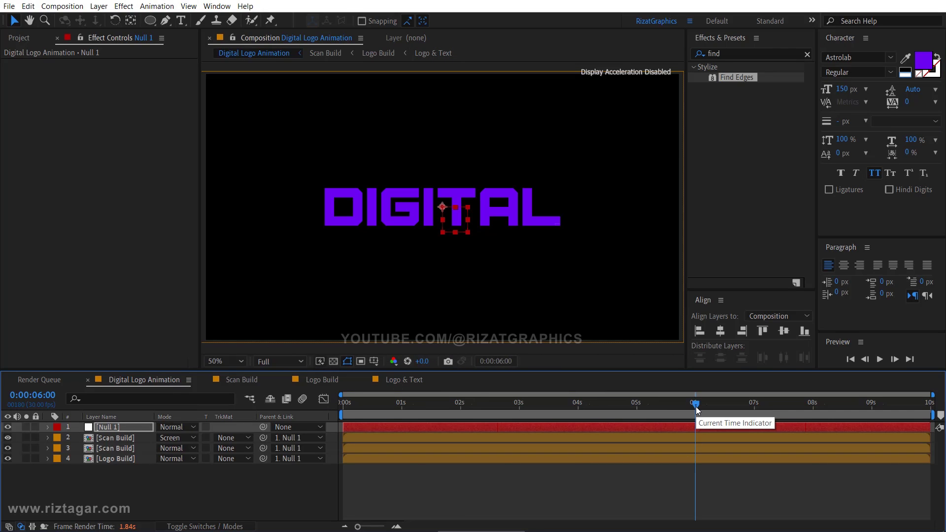
Step: Apply CC Light Sweep to Logo Build with a 30° direction
click(697, 460)
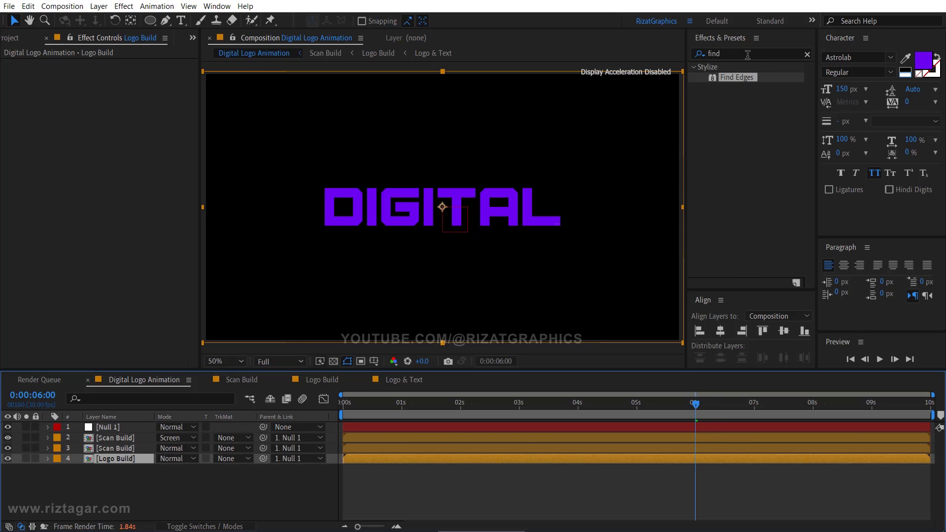
click(748, 55)
text(cc l)
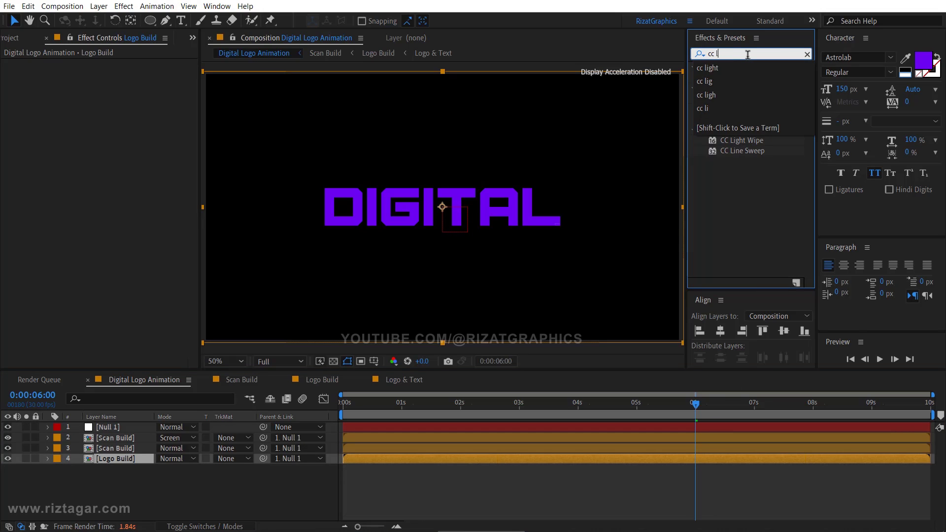
text(ight)
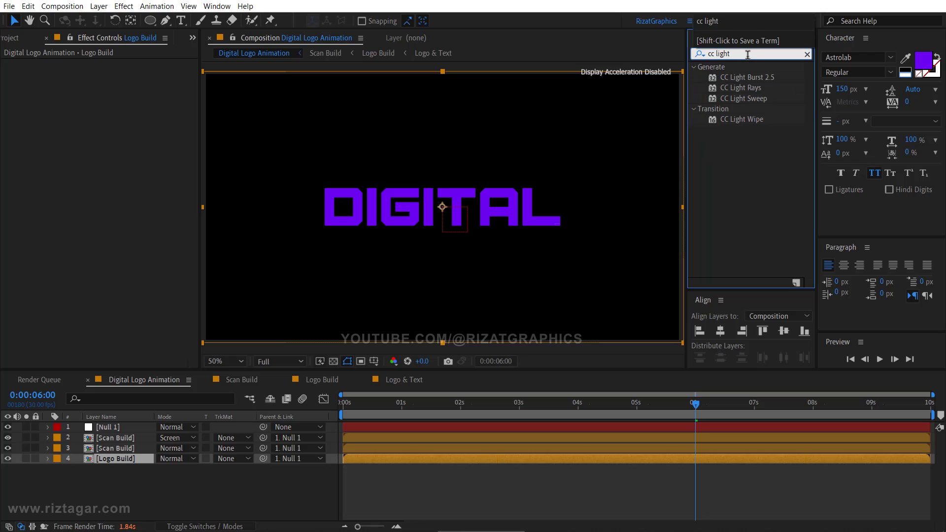
double_click(747, 99)
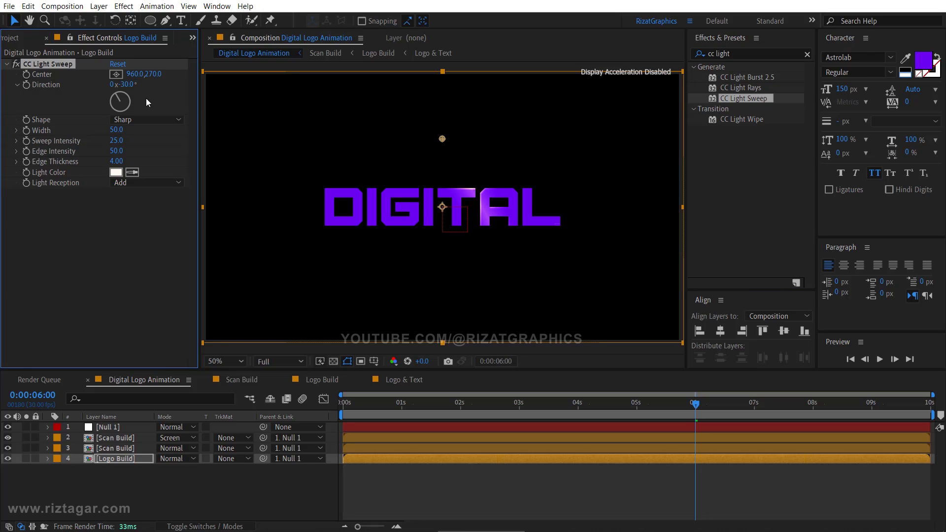
click(128, 85)
text(30)
key(Return)
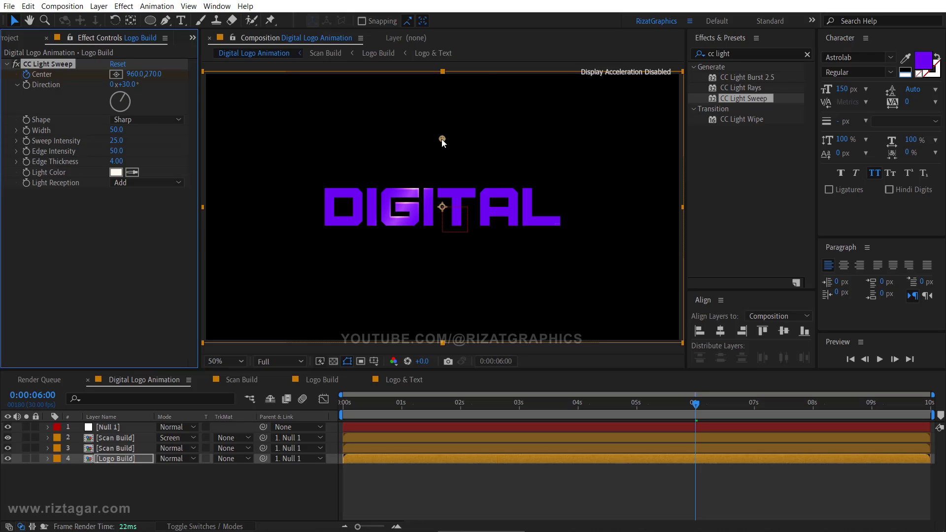
Step: Keyframe the sweep Center from up-left of the text at 6s to down-right at the end, eased
drag(441, 141, 309, 168)
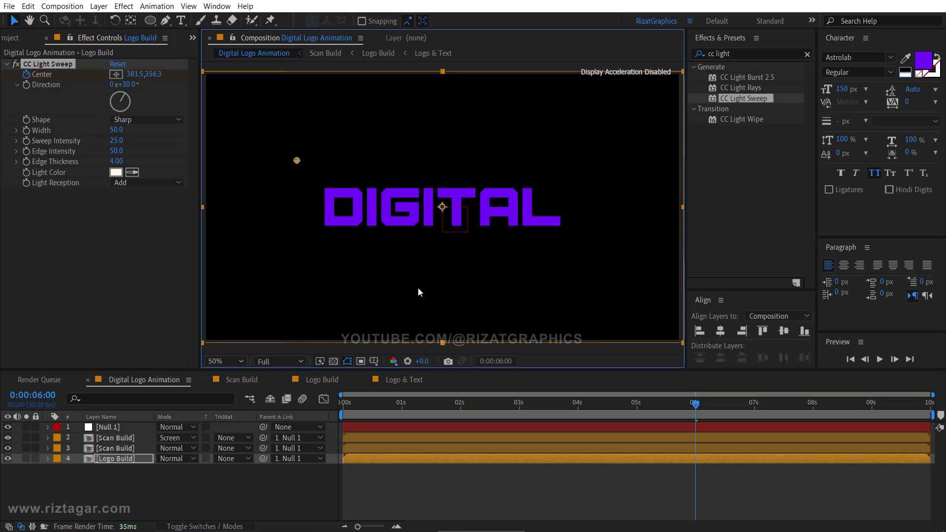
drag(696, 405, 929, 403)
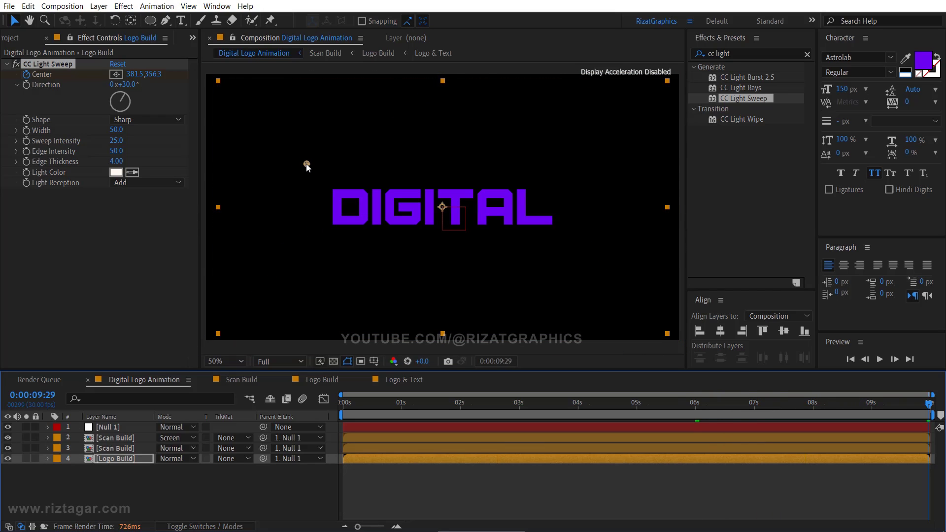
drag(307, 164, 568, 246)
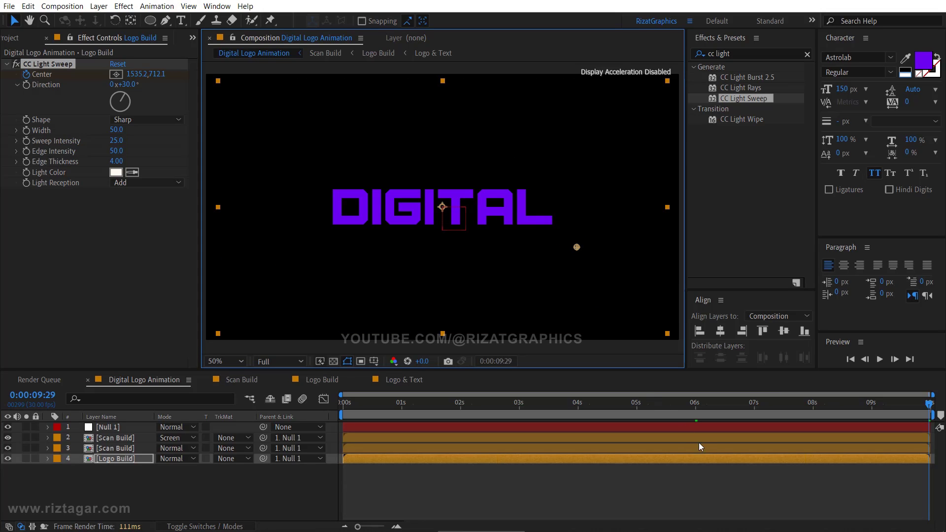
click(710, 459)
key(u)
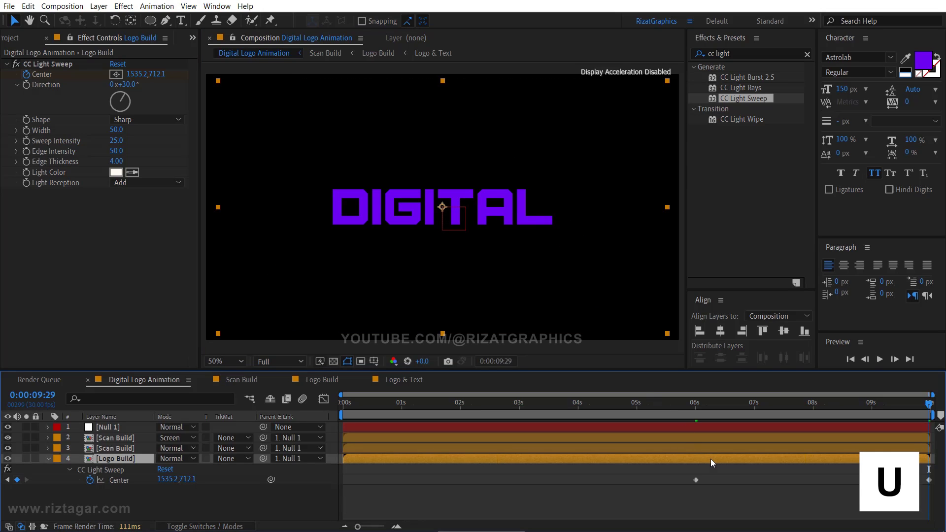
drag(685, 474, 933, 492)
right_click(696, 482)
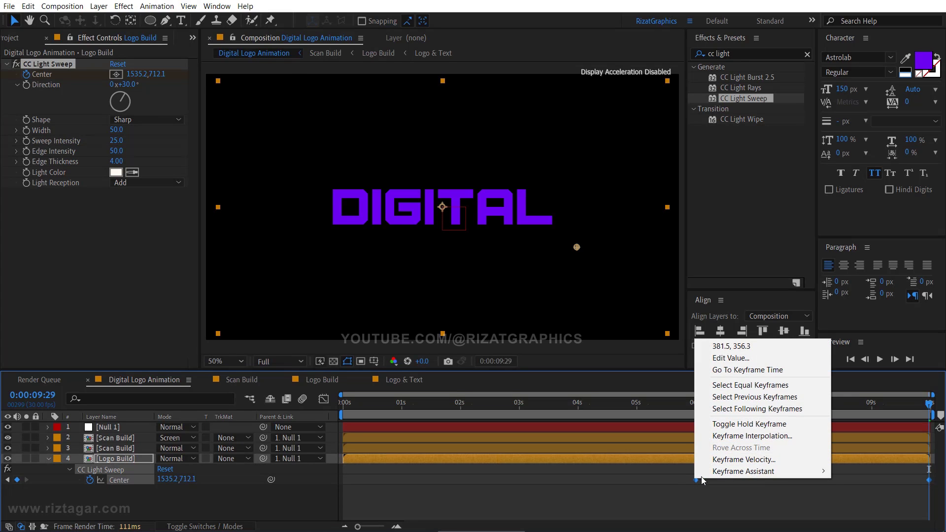
mouse_move(705, 472)
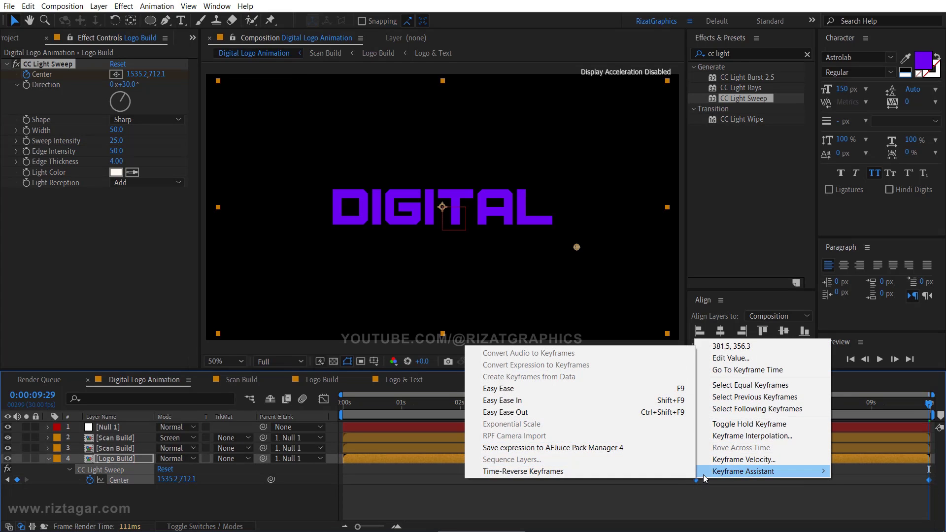
click(607, 391)
Step: Preview the light sweep from the start of the timeline
click(341, 407)
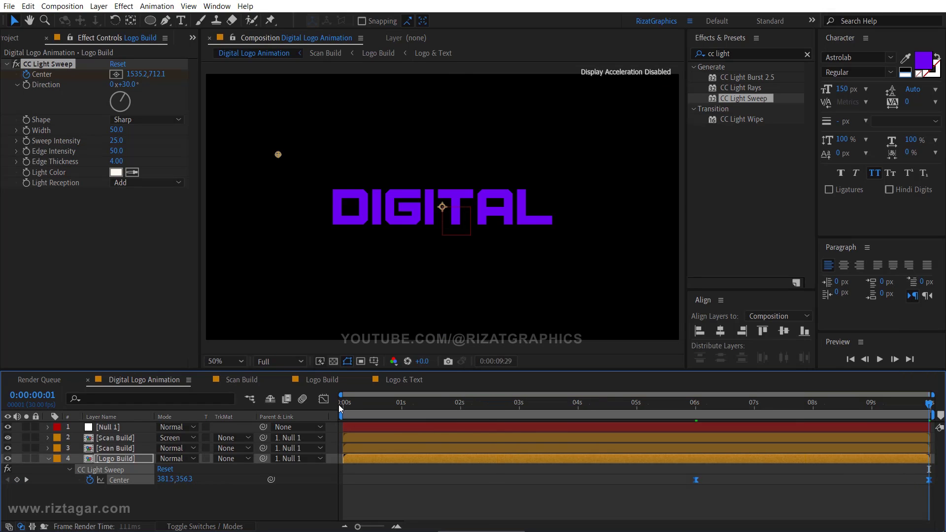
click(880, 359)
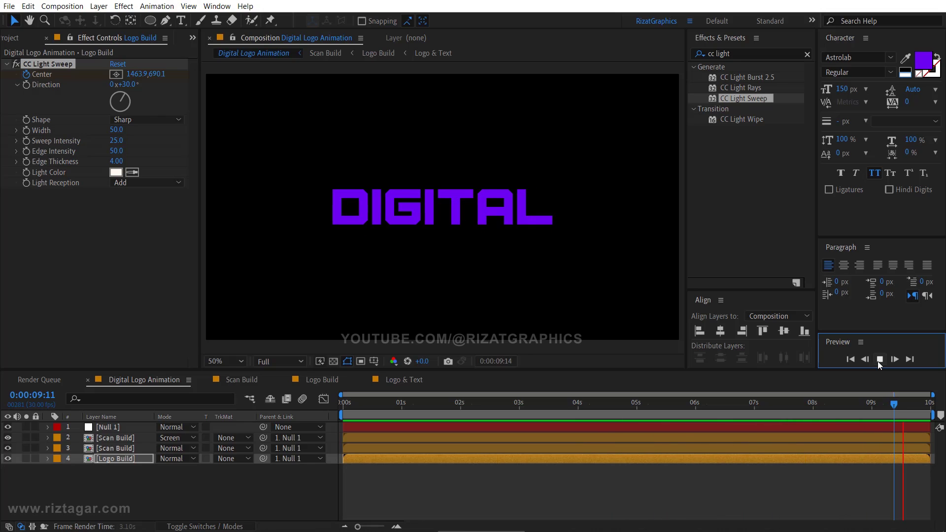
click(878, 362)
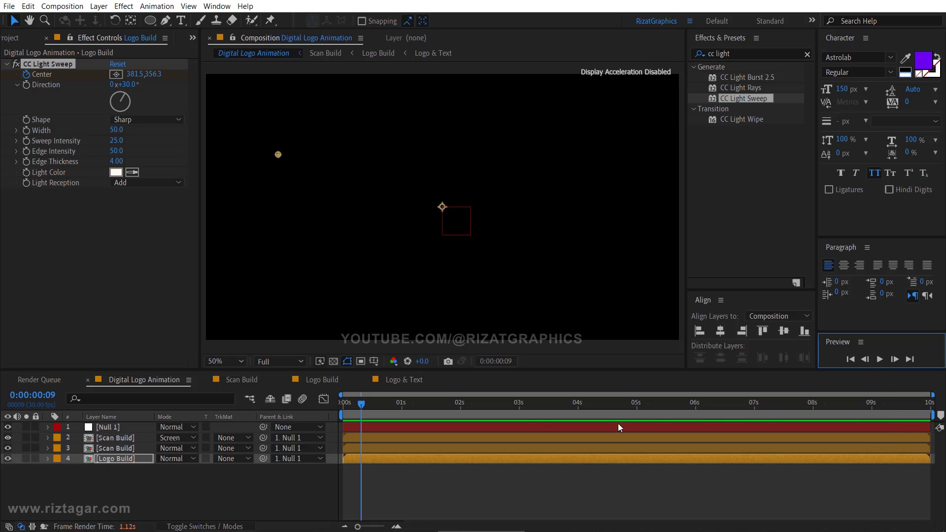
Step: Import the DELTA logo PNG into the project from within Logo & Text
click(388, 382)
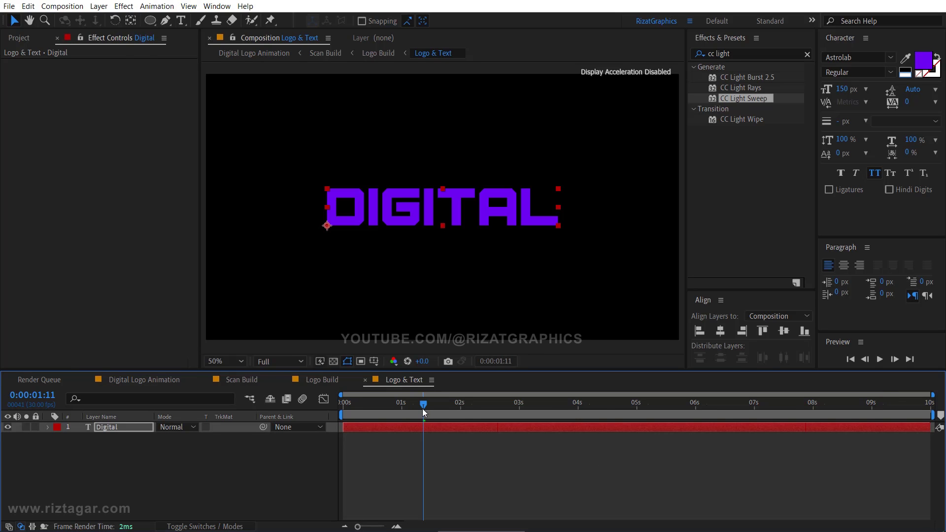
click(9, 38)
click(9, 6)
mouse_move(39, 142)
click(246, 142)
double_click(156, 126)
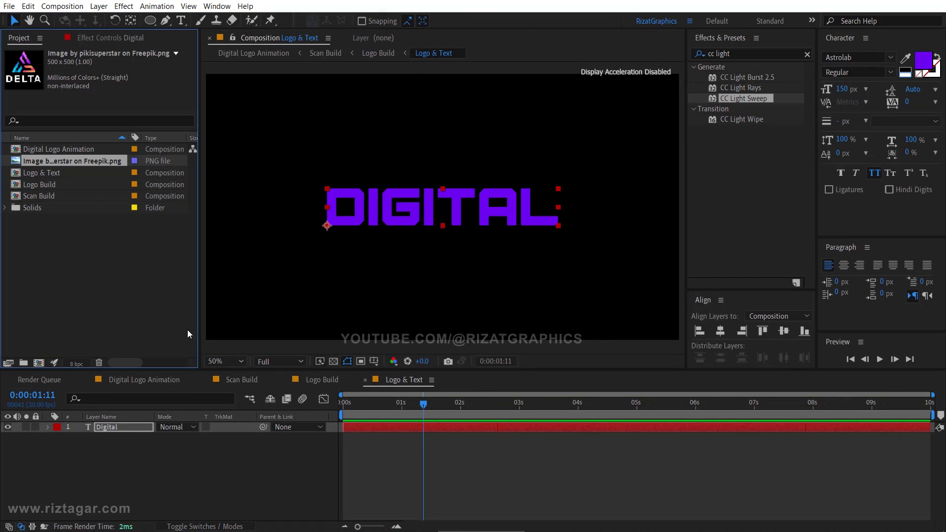
Step: Add the DELTA logo as a layer in Logo & Text, then preview Digital Logo Animation
drag(72, 160, 148, 428)
key(s)
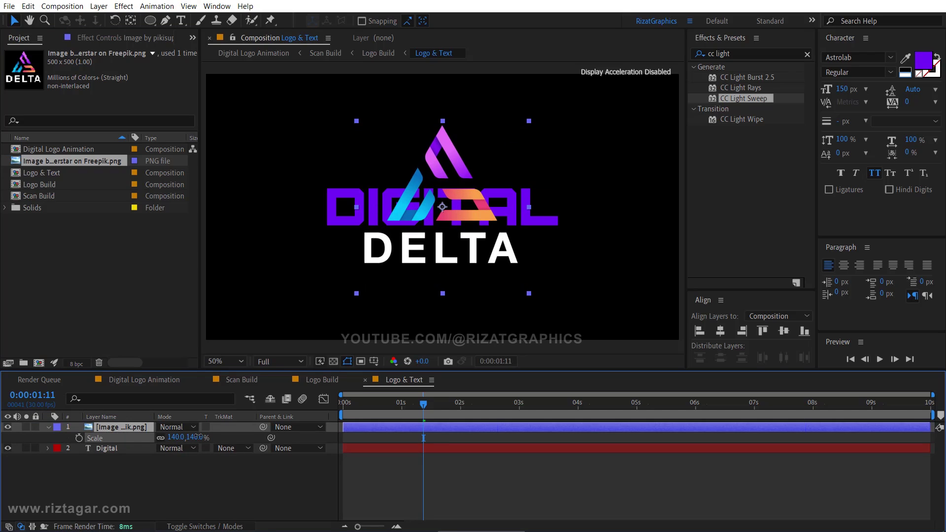
click(129, 381)
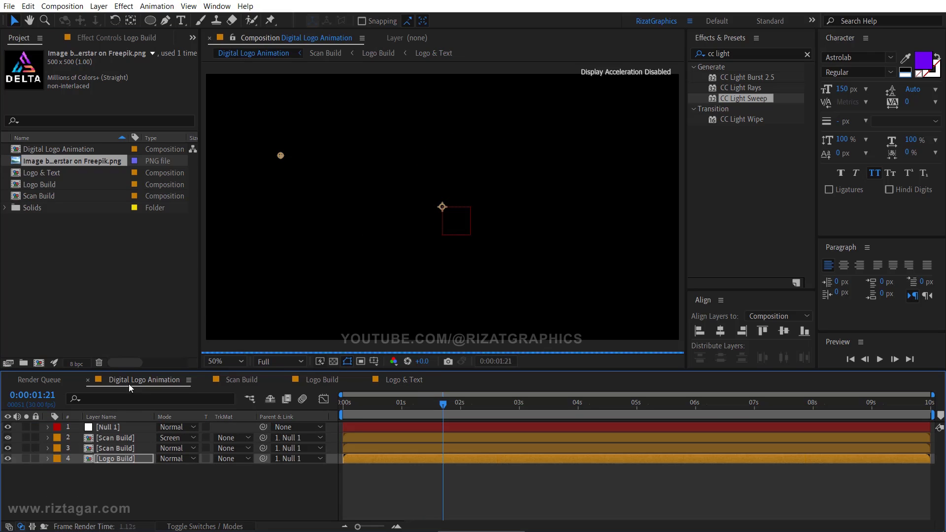
click(880, 359)
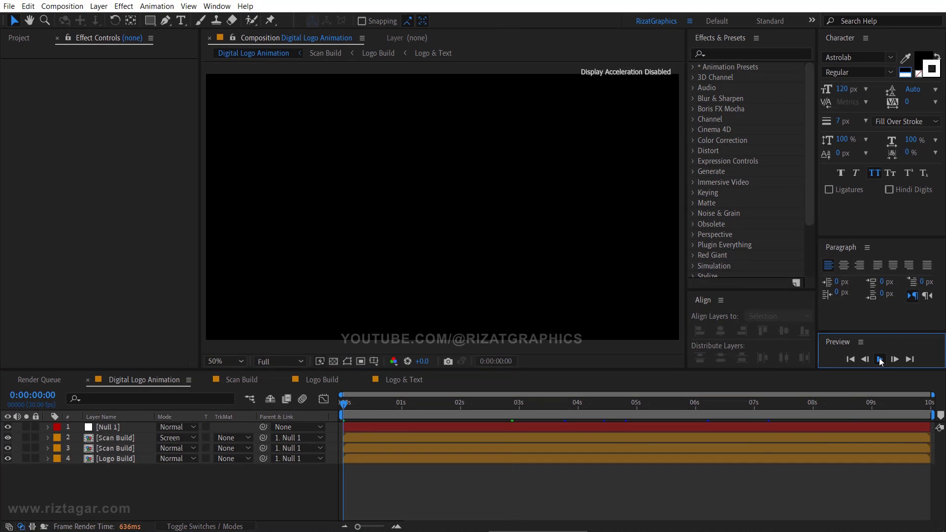
Step: Replay the Digital Logo Animation preview to watch the logo and text glitch in
click(880, 361)
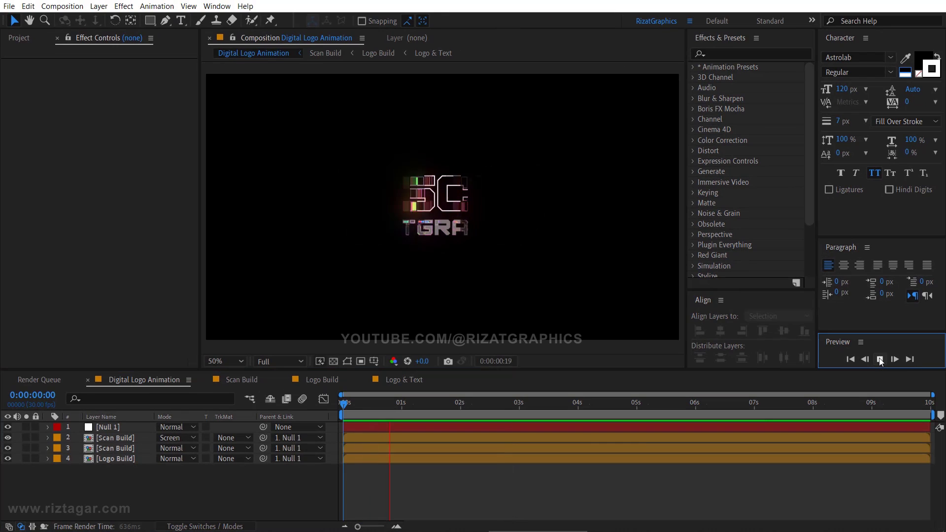